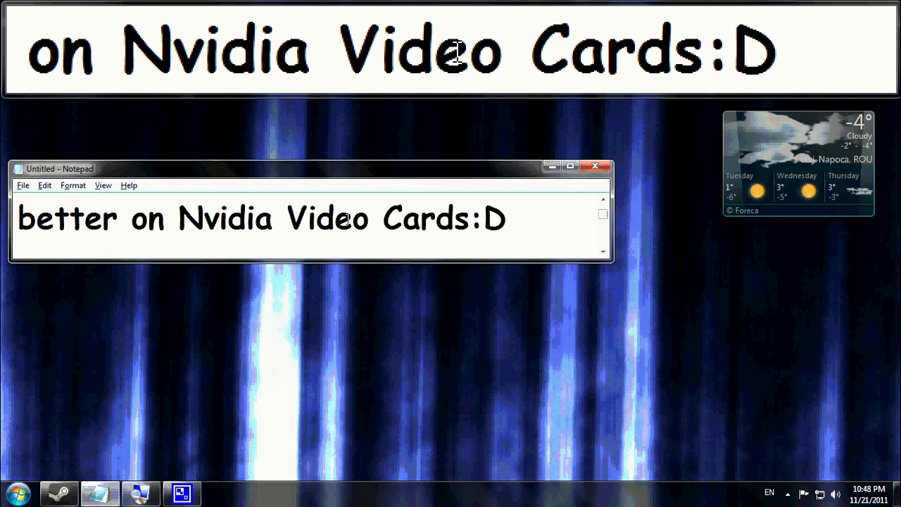
Open the NVIDIA Control Panel from the desktop and move its window clear of the Notepad notes.
{"action": "left_click", "coordinate": [473, 223]}
{"action": "type", "text": "!"}
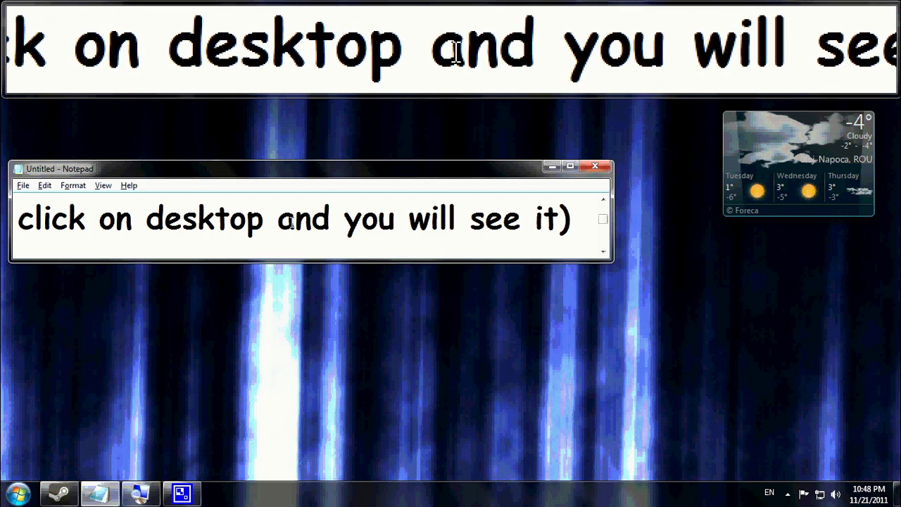
{"action": "right_click", "coordinate": [406, 300]}
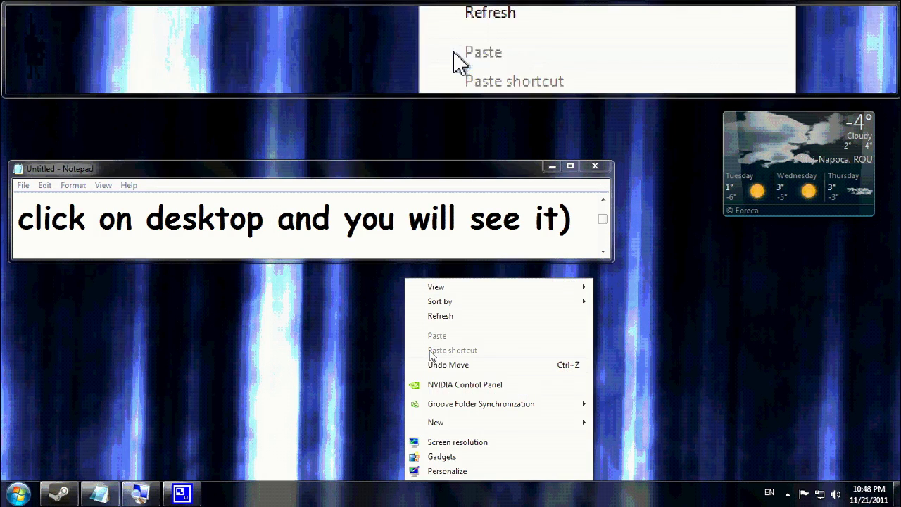
{"action": "left_click", "coordinate": [449, 385]}
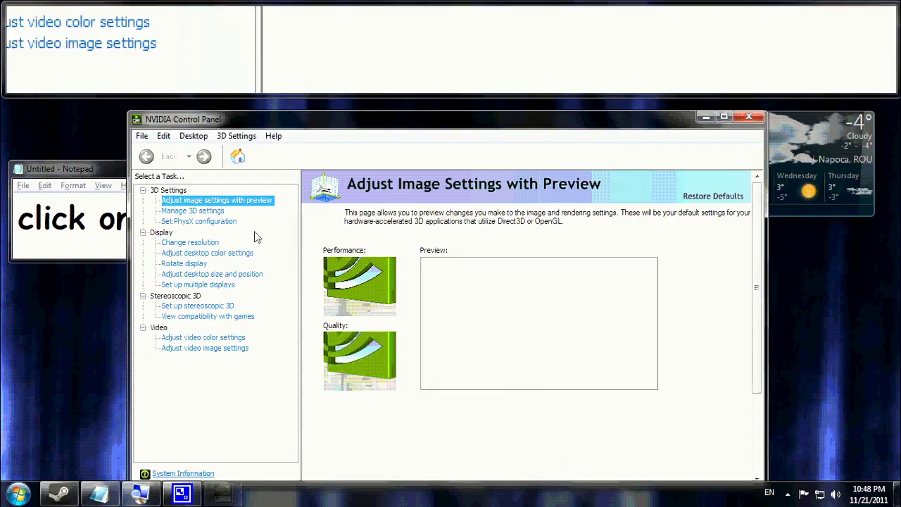
{"action": "left_click_drag", "start_coordinate": [190, 120], "coordinate": [495, 151]}
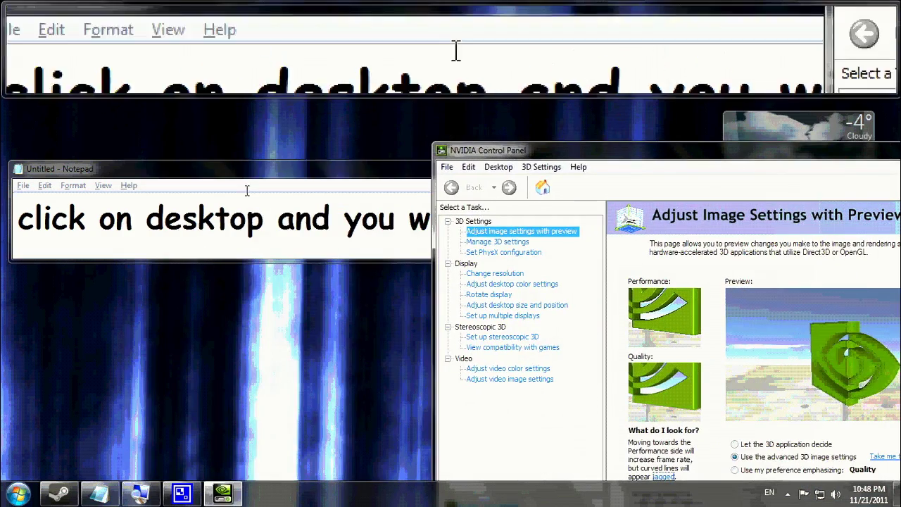
Read the next instruction in Notepad and select the Adjust image settings with preview page in the NVIDIA Control Panel.
{"action": "left_click", "coordinate": [245, 165]}
{"action": "scroll", "coordinate": [152, 226], "scroll_direction": "down", "scroll_amount": 1}
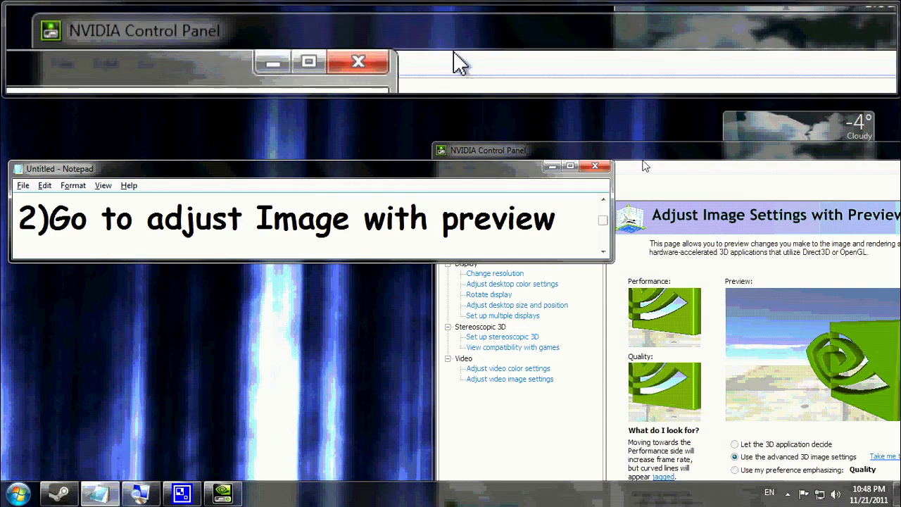
{"action": "left_click", "coordinate": [645, 167]}
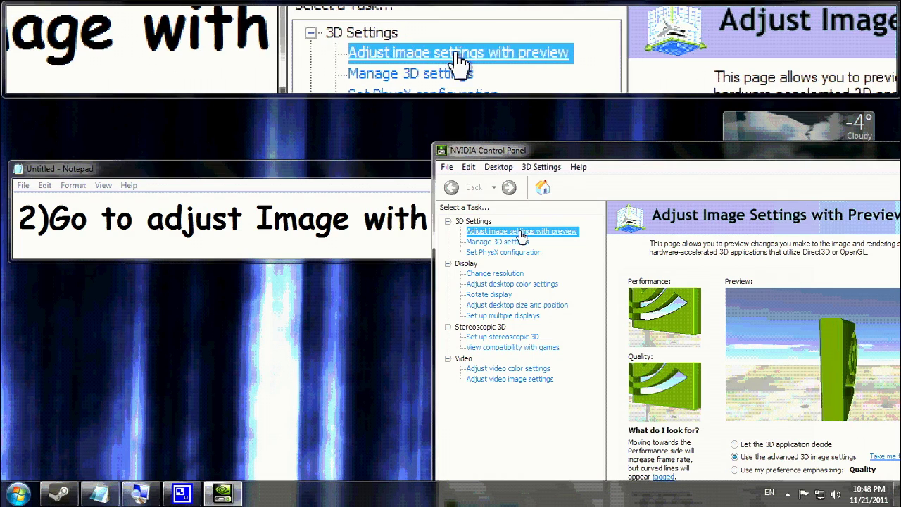
{"action": "left_click", "coordinate": [533, 237]}
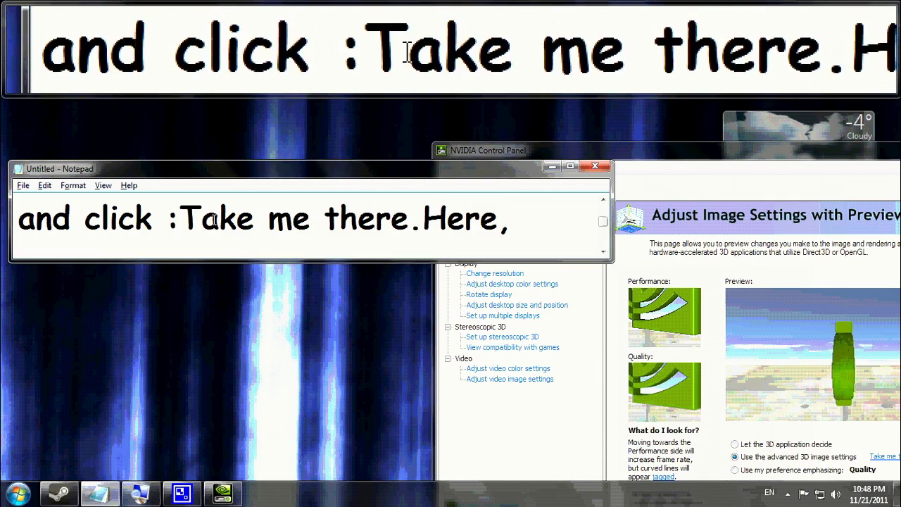
Bring the NVIDIA Control Panel into full view, choose Use the advanced 3D image settings and follow its Take me there link.
{"action": "left_click", "coordinate": [642, 150]}
{"action": "left_click_drag", "start_coordinate": [634, 155], "coordinate": [342, 114]}
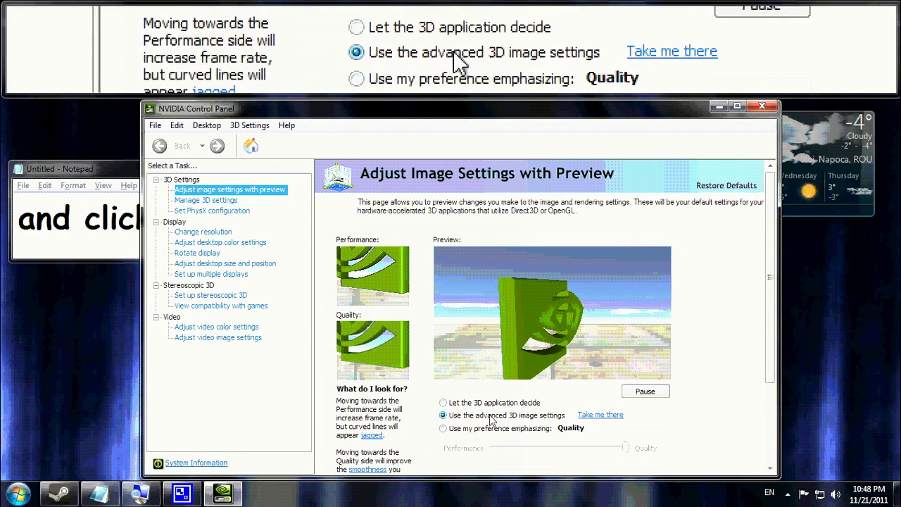
{"action": "left_click", "coordinate": [444, 416]}
{"action": "left_click", "coordinate": [587, 416]}
Read the Notepad instructions on using Global Settings and on Ambient Occlusion, comparing them with the Manage 3D Settings page.
{"action": "left_click_drag", "start_coordinate": [294, 109], "coordinate": [691, 111]}
{"action": "left_click", "coordinate": [500, 197]}
{"action": "scroll", "coordinate": [486, 212], "scroll_direction": "down", "scroll_amount": 1}
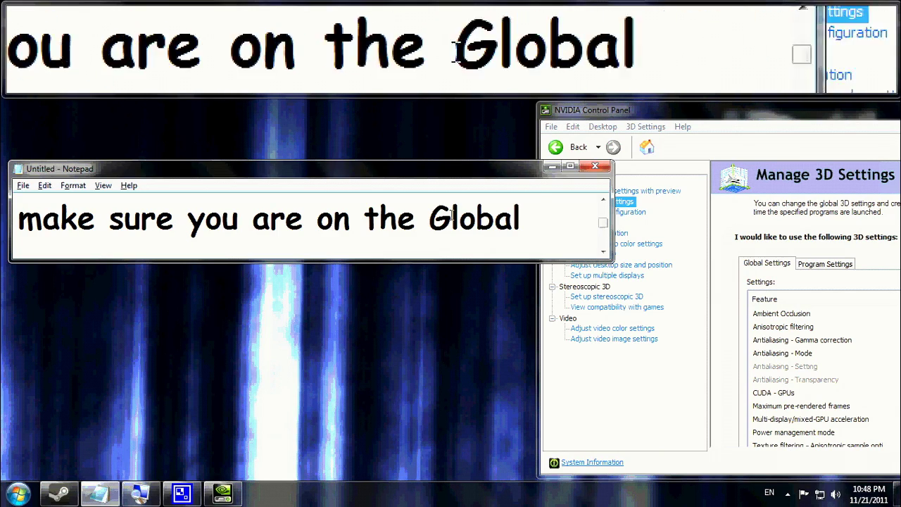
{"action": "scroll", "coordinate": [456, 224], "scroll_direction": "down", "scroll_amount": 1}
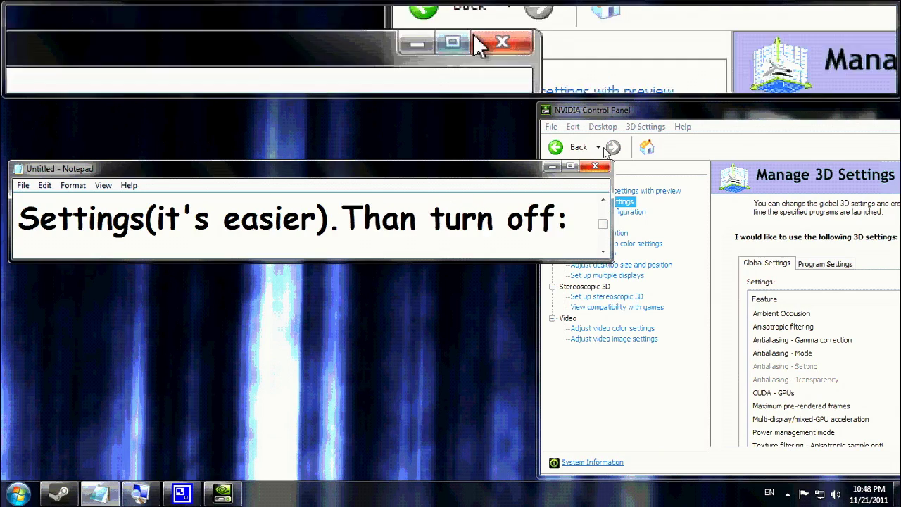
{"action": "left_click_drag", "start_coordinate": [649, 112], "coordinate": [242, 116]}
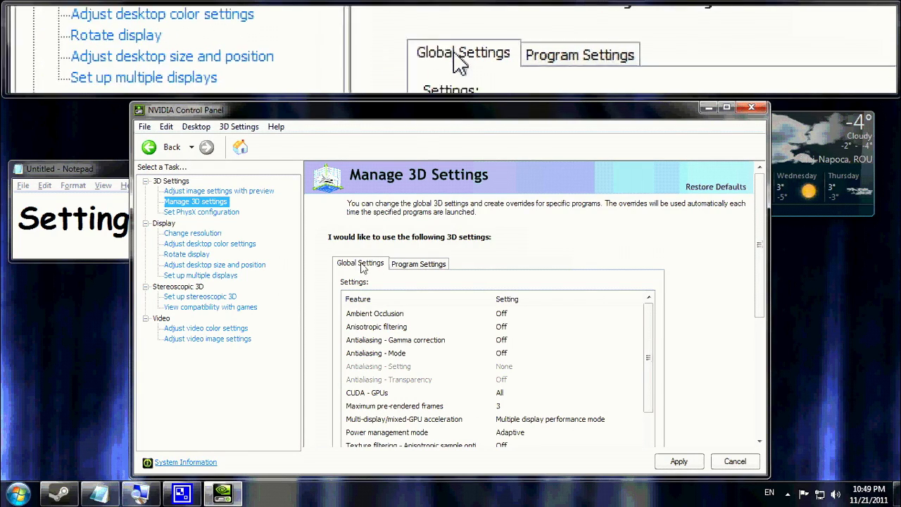
{"action": "left_click_drag", "start_coordinate": [226, 116], "coordinate": [631, 123]}
{"action": "left_click", "coordinate": [496, 204]}
{"action": "scroll", "coordinate": [457, 227], "scroll_direction": "down", "scroll_amount": 1}
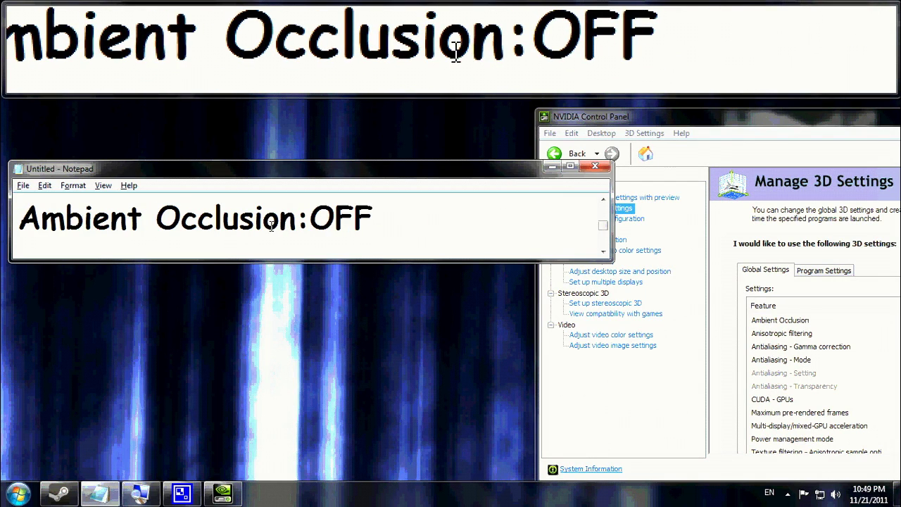
Examine the global 3D settings list from Ambient Occlusion down to Vertical sync.
{"action": "left_click_drag", "start_coordinate": [637, 116], "coordinate": [695, 131]}
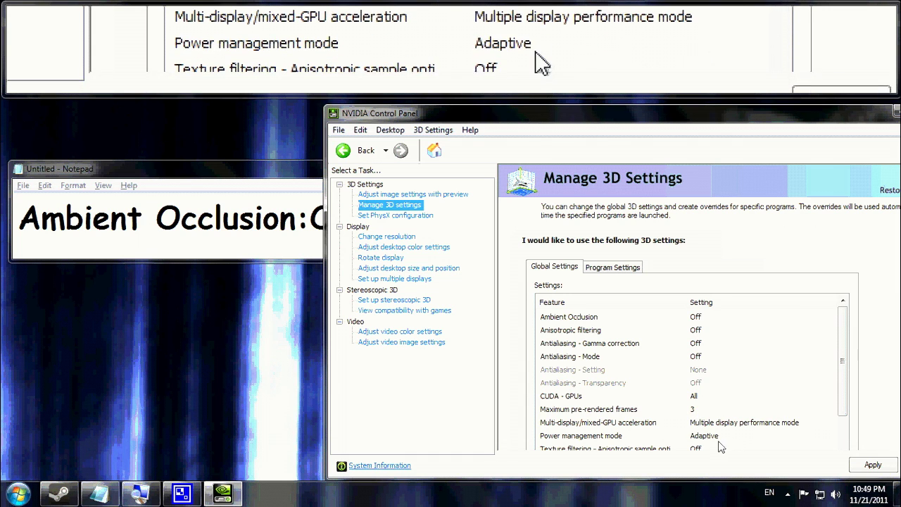
{"action": "scroll", "coordinate": [711, 445], "scroll_direction": "down", "scroll_amount": 1}
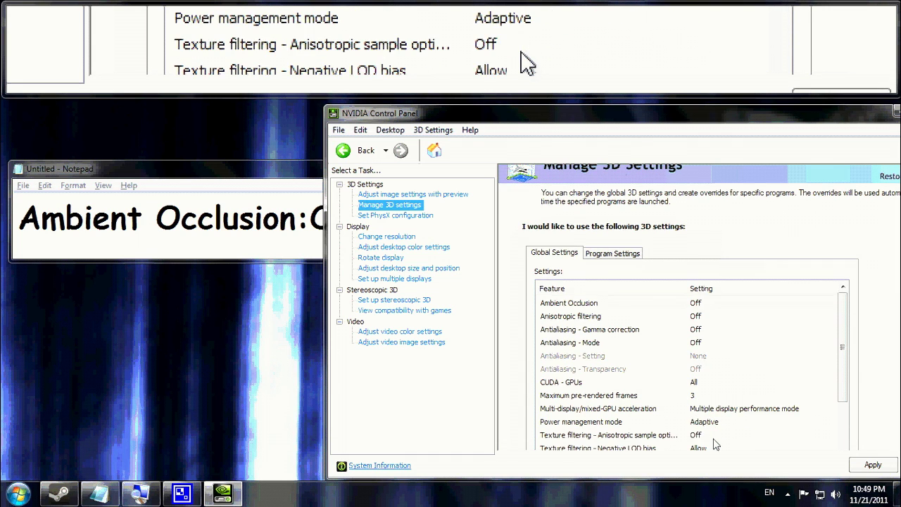
{"action": "scroll", "coordinate": [708, 443], "scroll_direction": "down", "scroll_amount": 1}
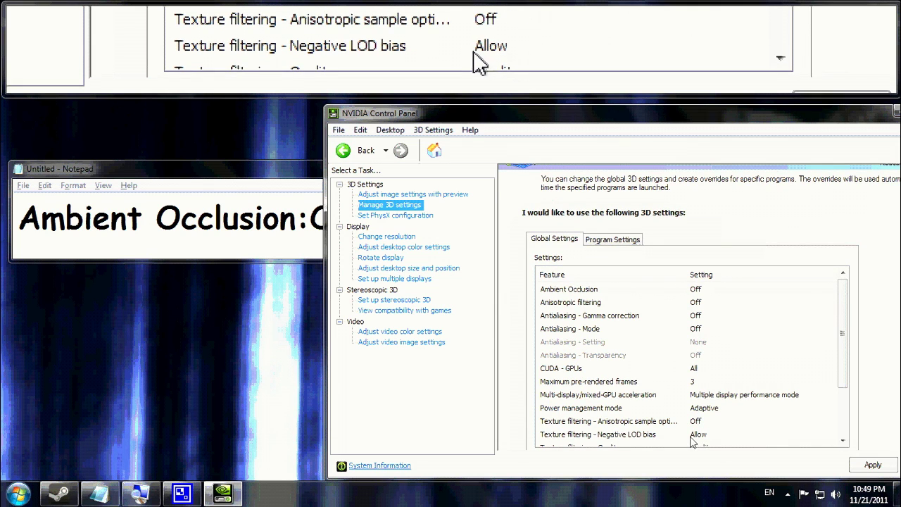
{"action": "scroll", "coordinate": [710, 442], "scroll_direction": "down", "scroll_amount": 1}
{"action": "scroll", "coordinate": [720, 427], "scroll_direction": "down", "scroll_amount": 1}
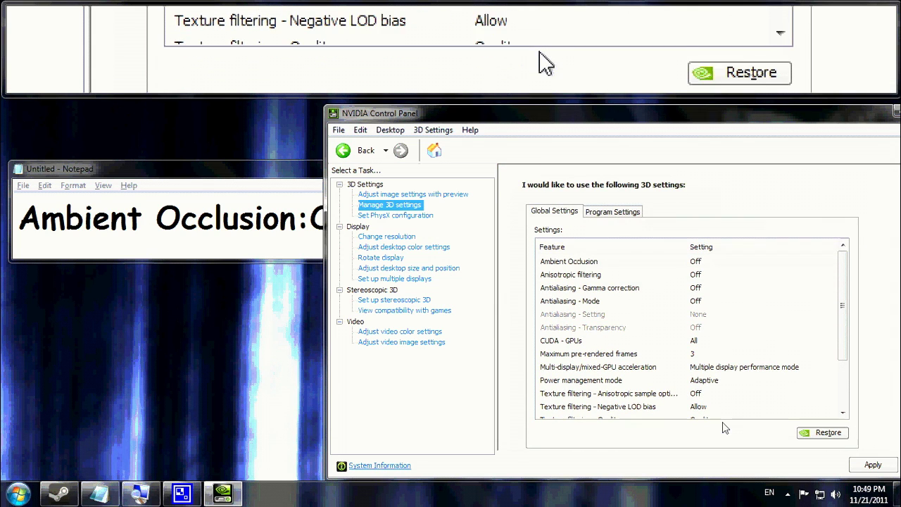
{"action": "left_click_drag", "start_coordinate": [845, 341], "coordinate": [832, 388]}
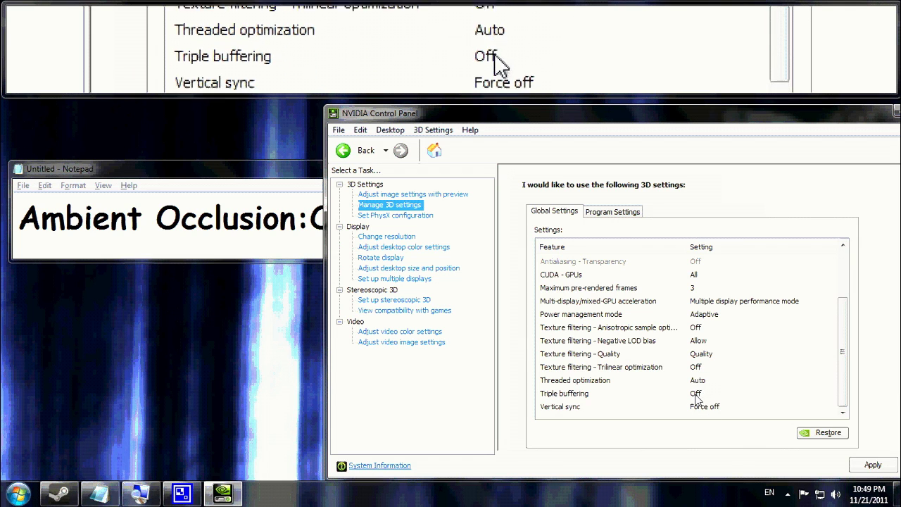
Go through the Notepad instructions to the Vertical sync line and highlight its FORCE OFF value.
{"action": "left_click", "coordinate": [279, 220]}
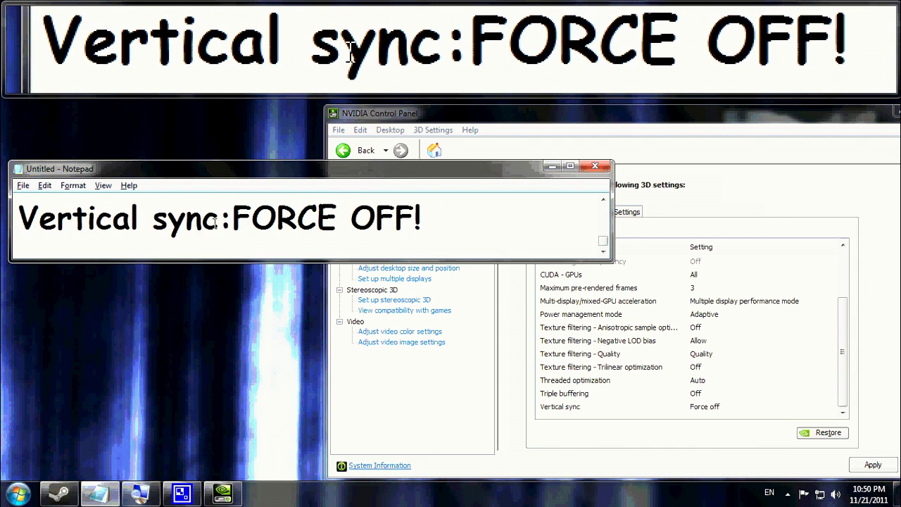
{"action": "left_click_drag", "start_coordinate": [232, 218], "coordinate": [414, 211]}
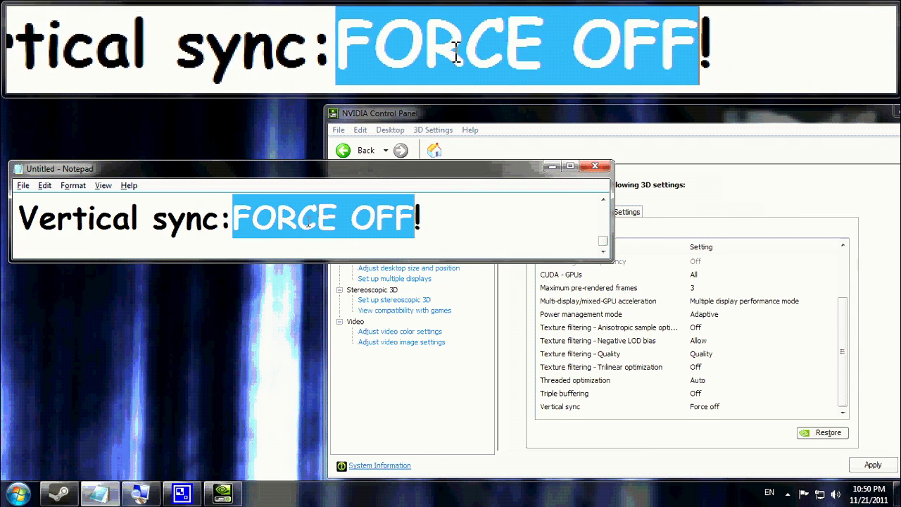
{"action": "left_click", "coordinate": [435, 223]}
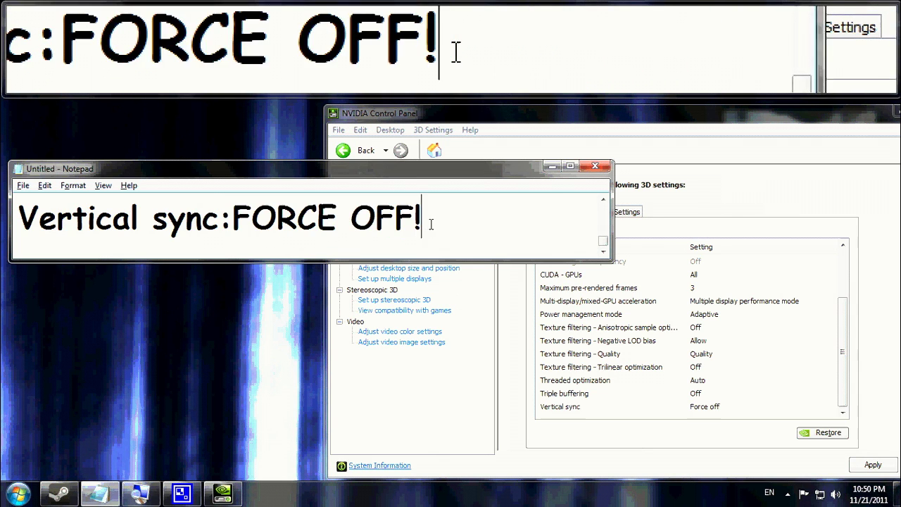
Replace the Notepad text with "After that, if you have STEAM, go to your Library,right click on Counter strike and go to properties".
{"action": "key", "text": "ctrl+a"}
{"action": "key", "text": "BackSpace"}
{"action": "type", "text": "A"}
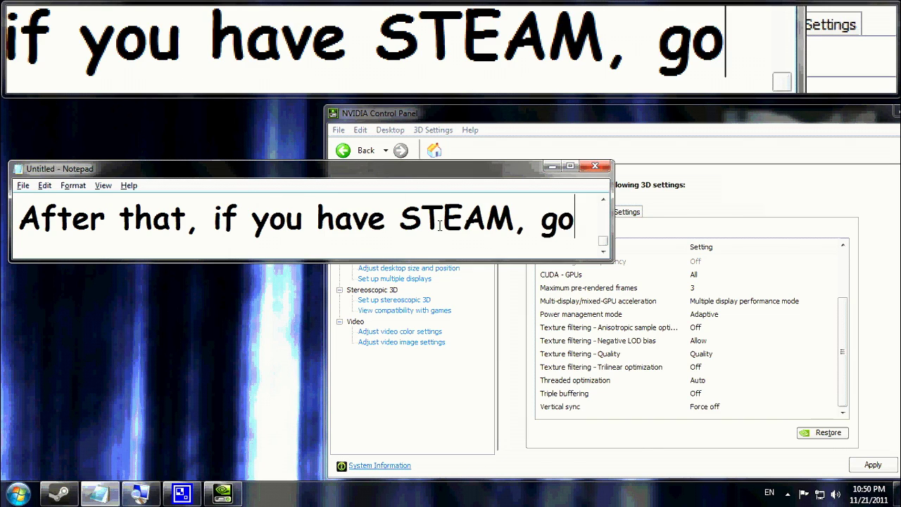
{"action": "type", "text": "to your Library,right cli"}
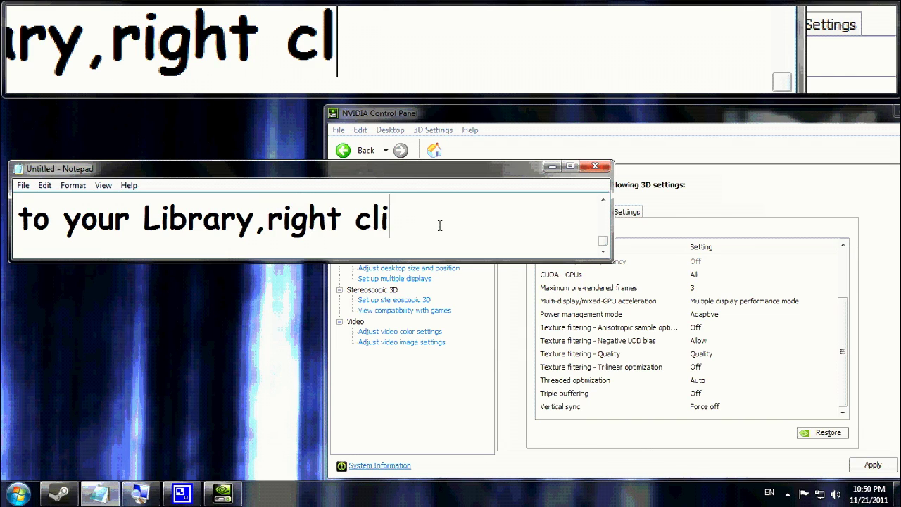
{"action": "type", "text": "ck on Co"}
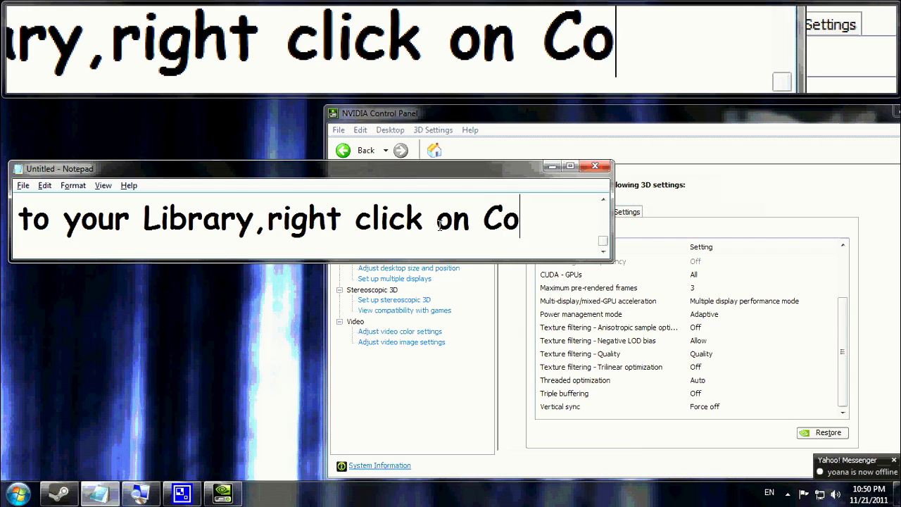
{"action": "type", "text": "unter strike and go to"}
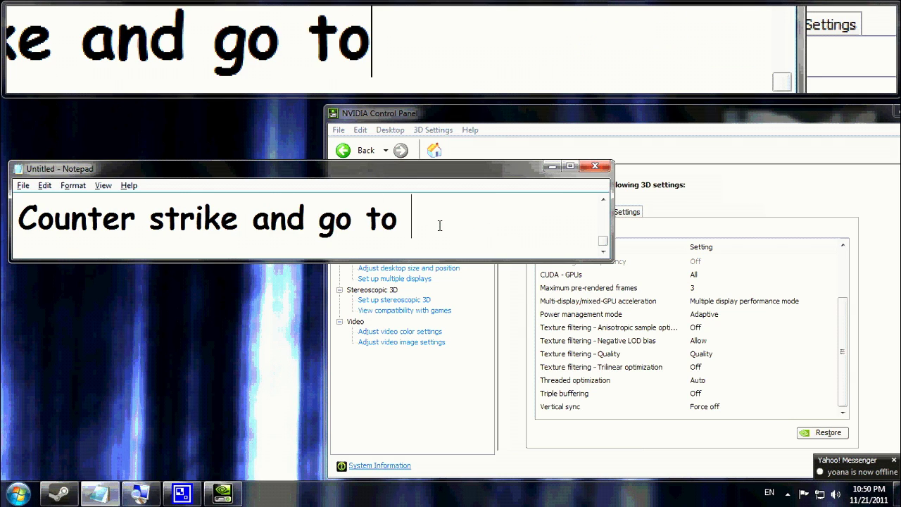
{"action": "type", "text": "perties"}
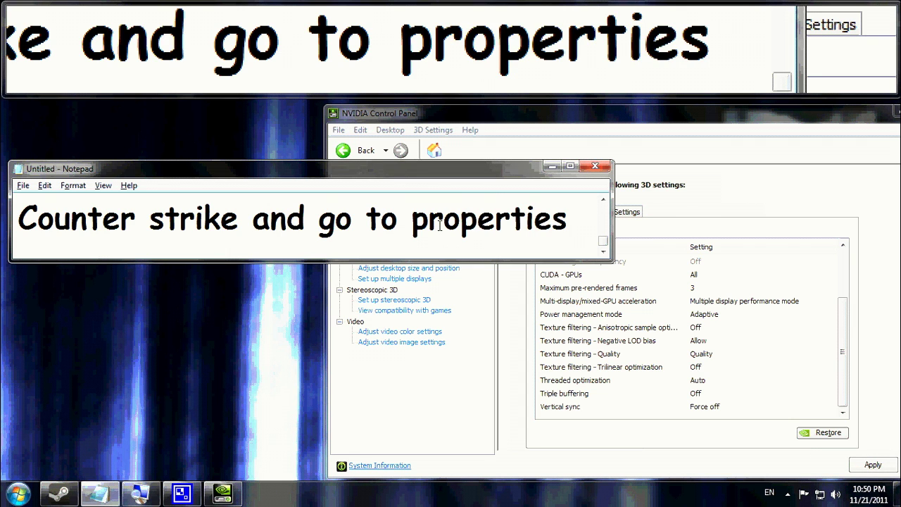
Switch to Steam, open the properties of Counter-Strike from the library and move the properties window clear of the Notepad notes.
{"action": "left_click", "coordinate": [59, 493]}
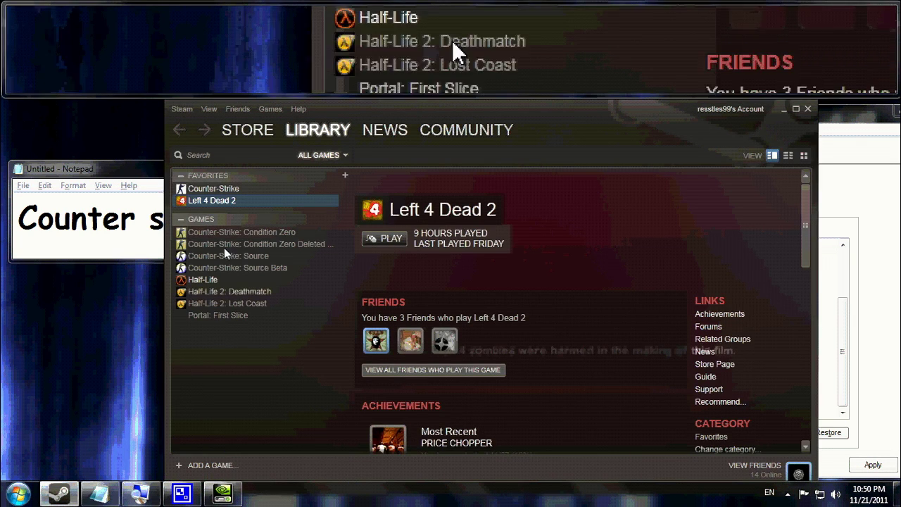
{"action": "left_click", "coordinate": [224, 188]}
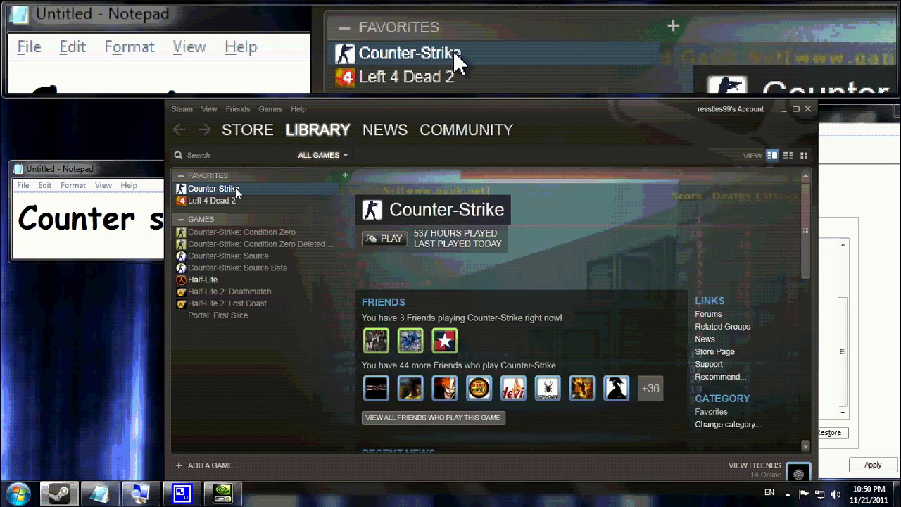
{"action": "right_click", "coordinate": [237, 191]}
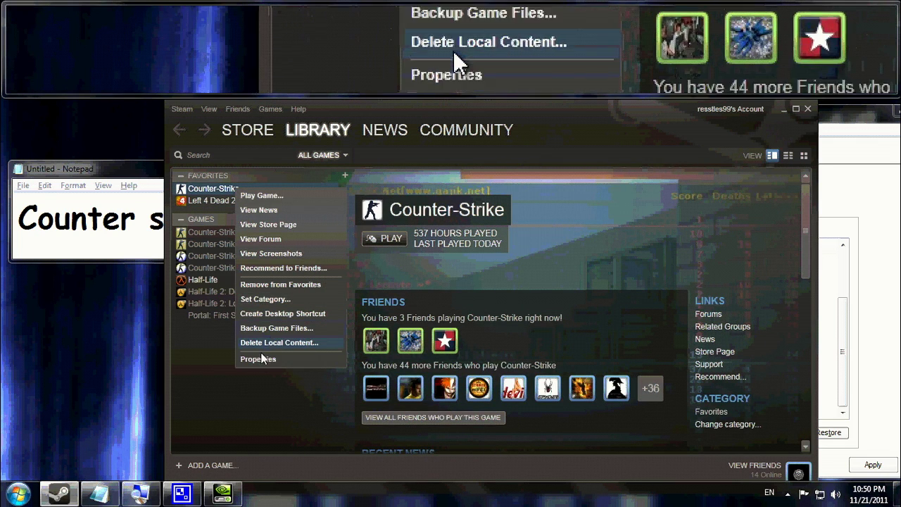
{"action": "left_click", "coordinate": [262, 361]}
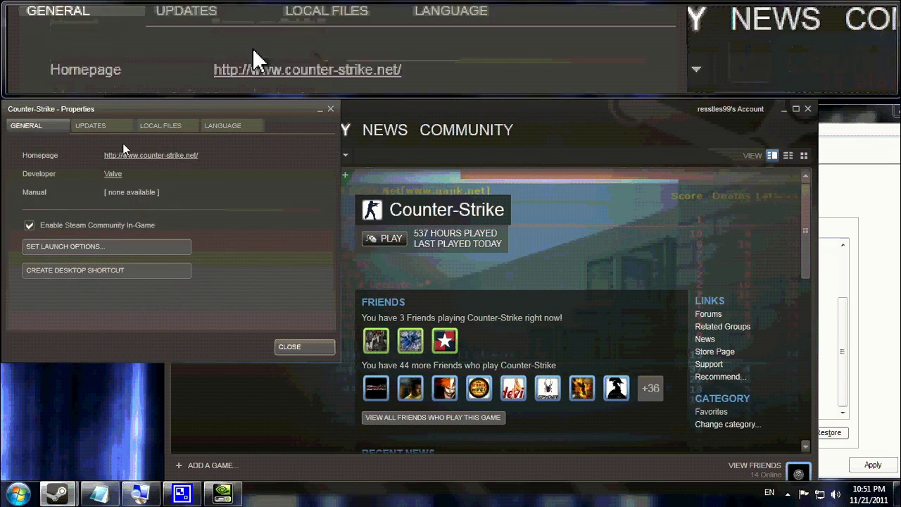
{"action": "left_click_drag", "start_coordinate": [117, 110], "coordinate": [437, 109]}
Replace the Notepad text with "Go to Launch Options" and open the launch options of Counter-Strike in Steam.
{"action": "left_click", "coordinate": [96, 236]}
{"action": "left_click", "coordinate": [573, 232]}
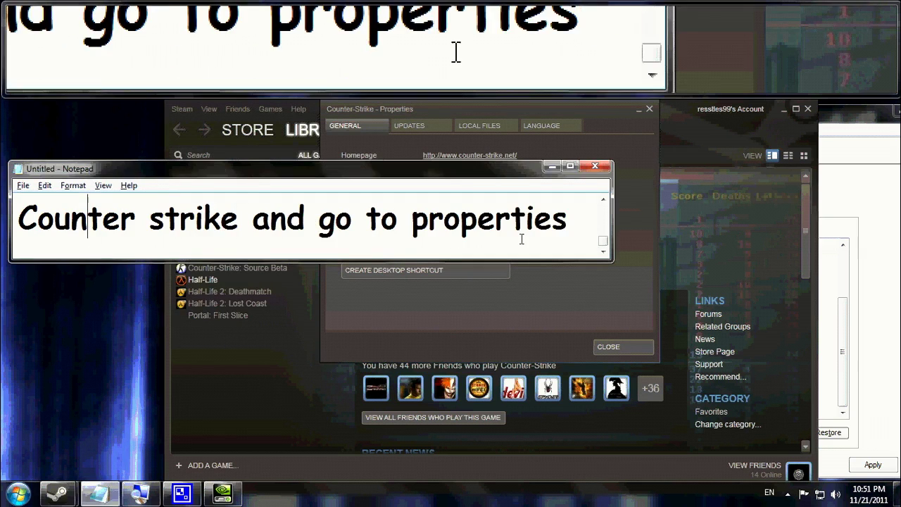
{"action": "key", "text": "ctrl+a"}
{"action": "type", "text": "G"}
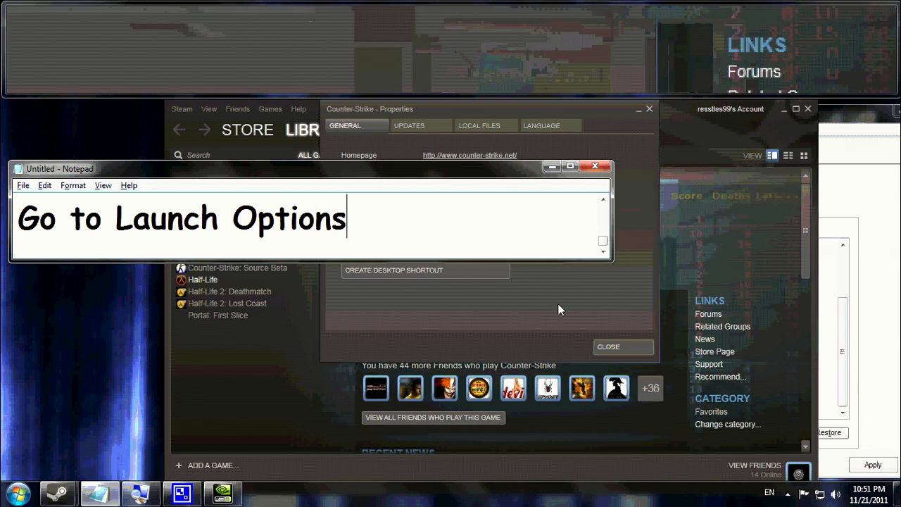
{"action": "left_click", "coordinate": [557, 304]}
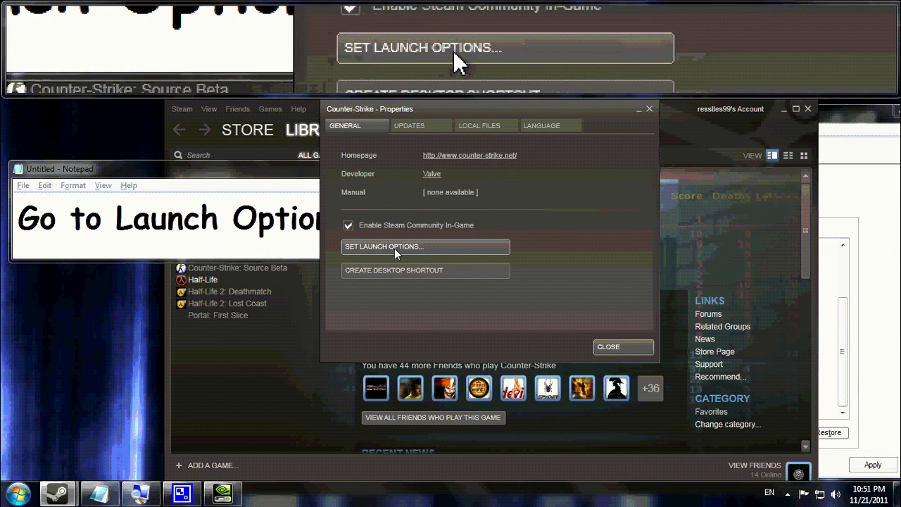
{"action": "left_click", "coordinate": [393, 247]}
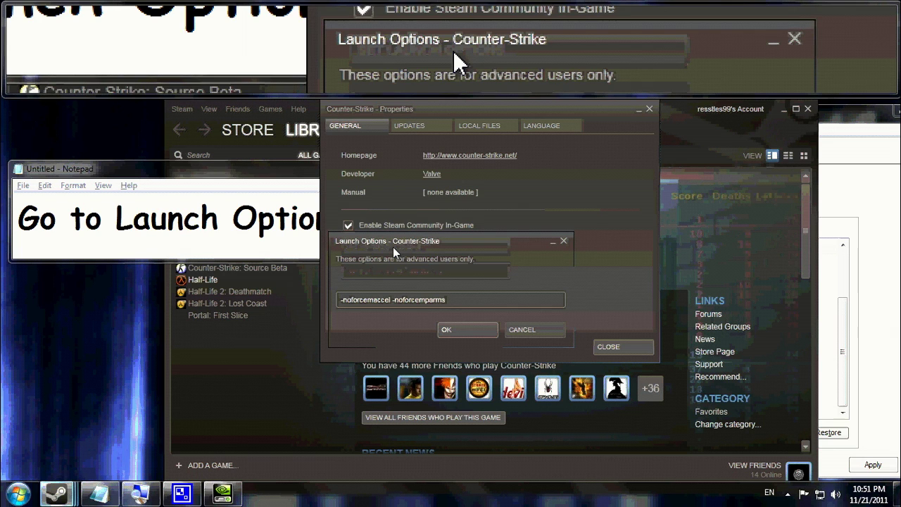
Replace the Notepad text with "and here you will need to put those two commands to make".
{"action": "left_click", "coordinate": [303, 247]}
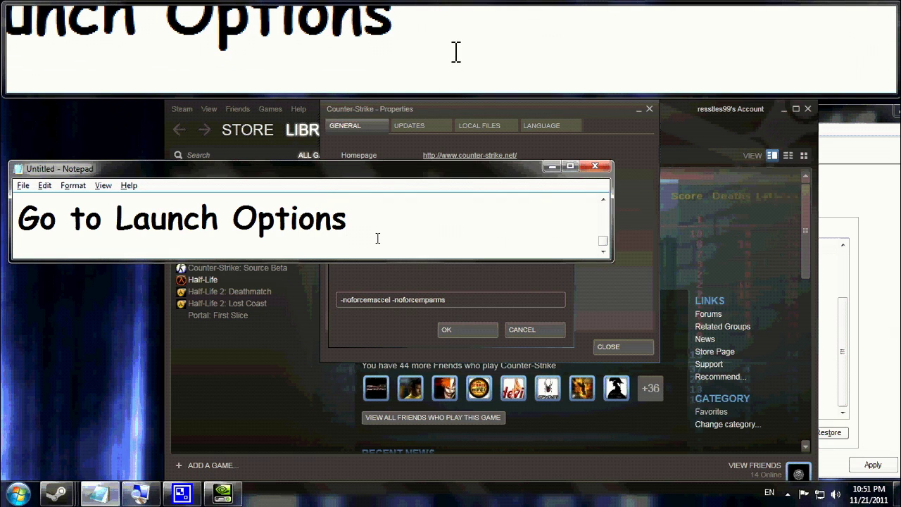
{"action": "key", "text": "ctrl+a"}
{"action": "type", "text": "a"}
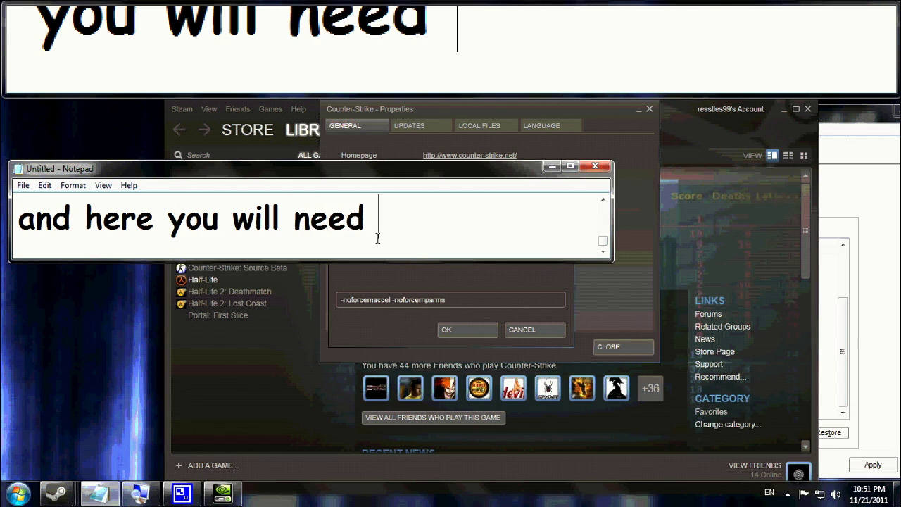
{"action": "type", "text": "those"}
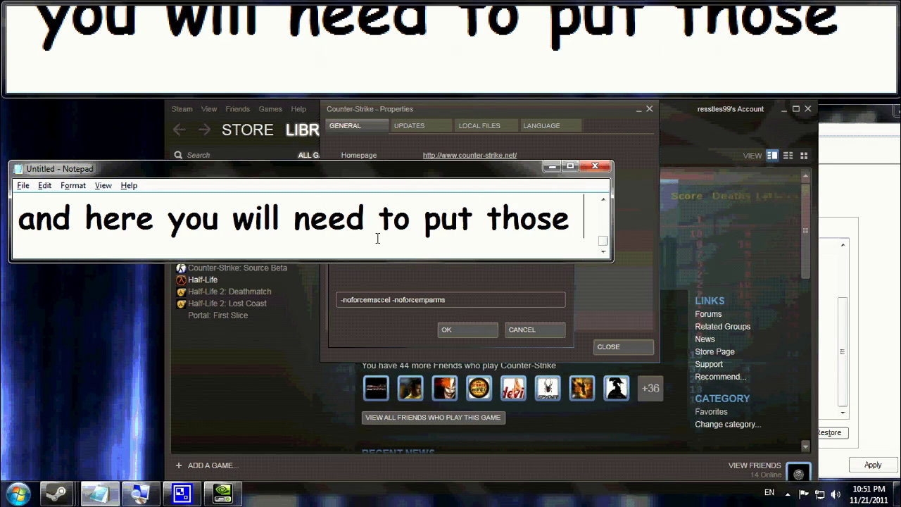
{"action": "key", "text": "Return"}
{"action": "type", "text": "two "}
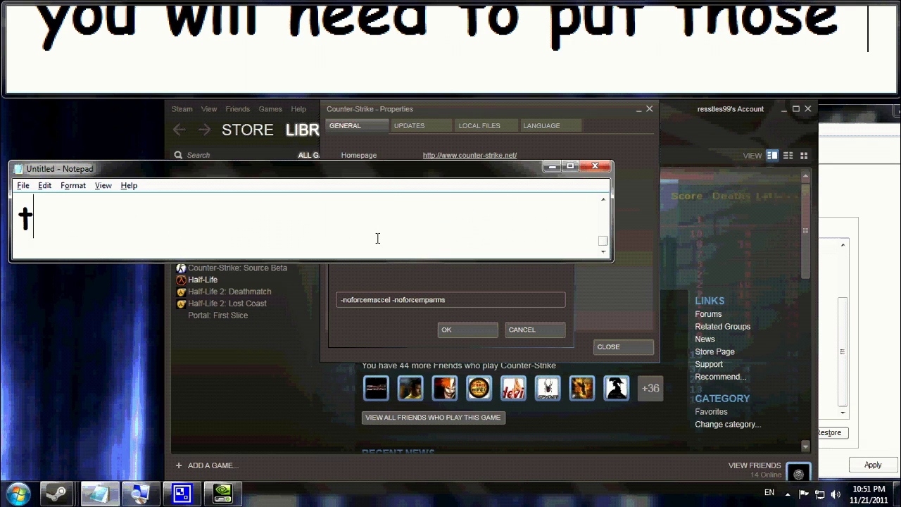
{"action": "type", "text": "commends"}
{"action": "key", "text": "BackSpace"}
{"action": "key", "text": "BackSpace"}
{"action": "key", "text": "BackSpace"}
{"action": "key", "text": "BackSpace"}
{"action": "type", "text": "ands to make ty"}
{"action": "key", "text": "BackSpace"}
{"action": "key", "text": "BackSpace"}
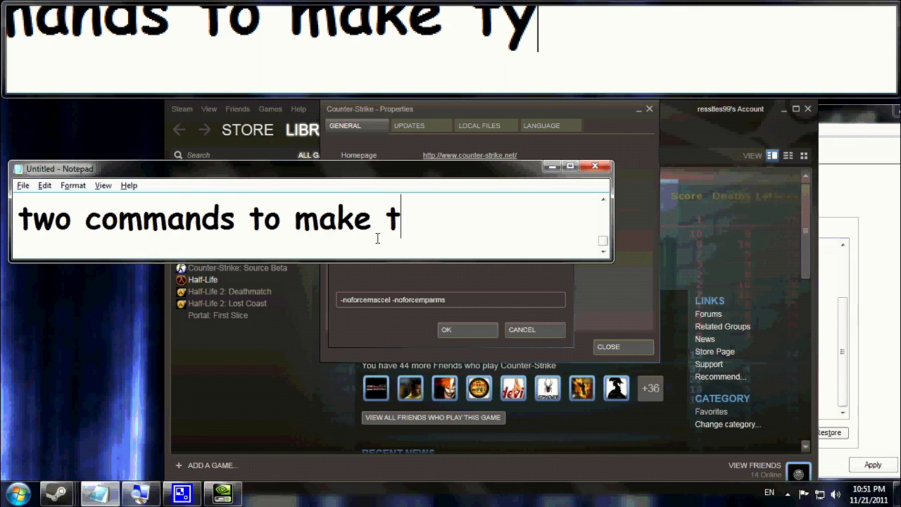
Finish the Notepad sentence with "your AIM go CRAZY!".
{"action": "type", "text": "your AIM "}
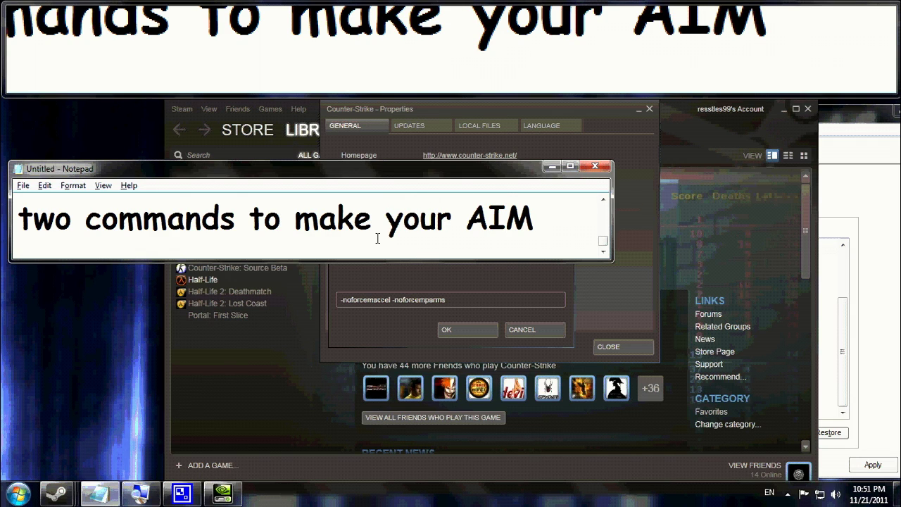
{"action": "type", "text": "go"}
{"action": "key", "text": "ctrl+a"}
{"action": "type", "text": "CRAZY!"}
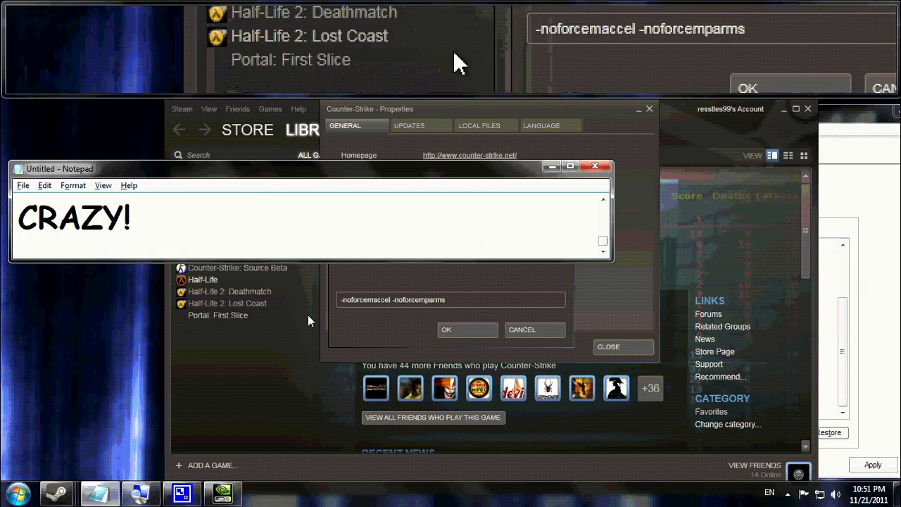
Copy the launch options "-noforcemaccel -noforcemparms" from the Counter-Strike launch options window and paste them into Notepad.
{"action": "left_click", "coordinate": [467, 300]}
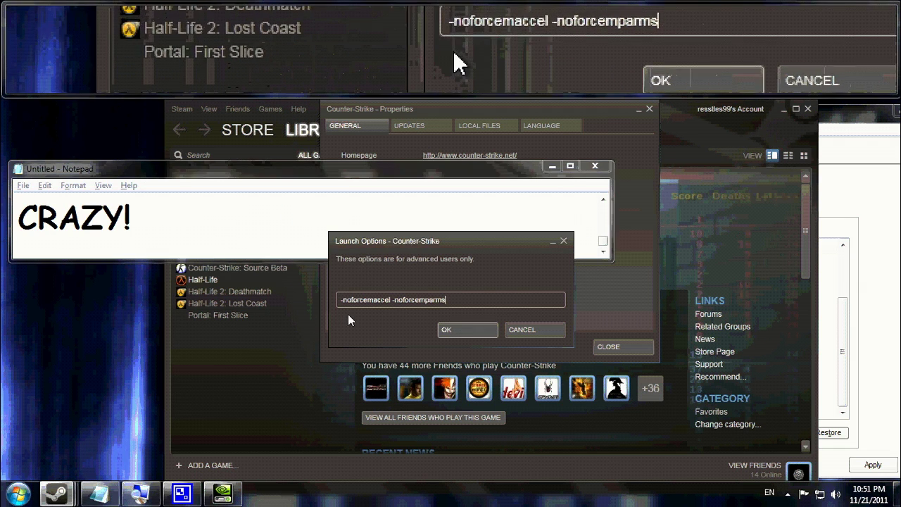
{"action": "left_click_drag", "start_coordinate": [467, 300], "coordinate": [331, 300]}
{"action": "right_click", "coordinate": [352, 301]}
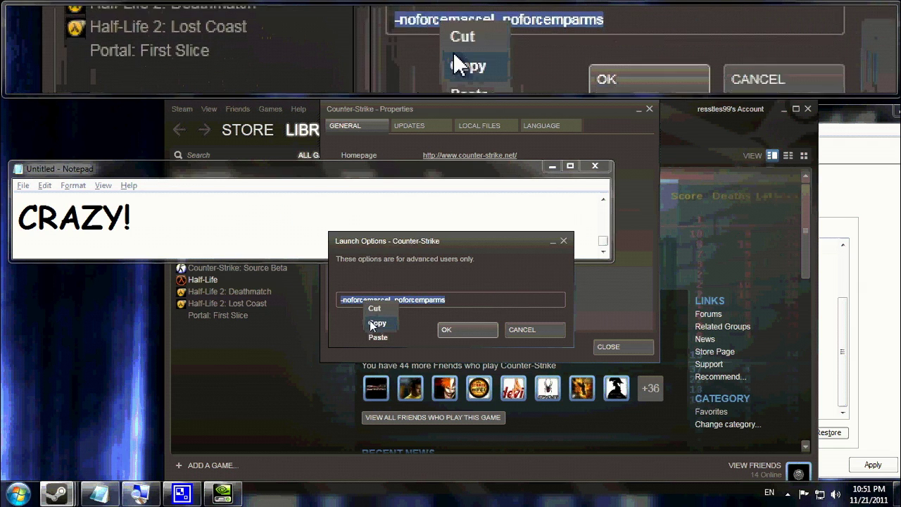
{"action": "left_click", "coordinate": [367, 316]}
{"action": "left_click", "coordinate": [232, 223]}
{"action": "key", "text": "ctrl+a"}
{"action": "key", "text": "ctrl+v"}
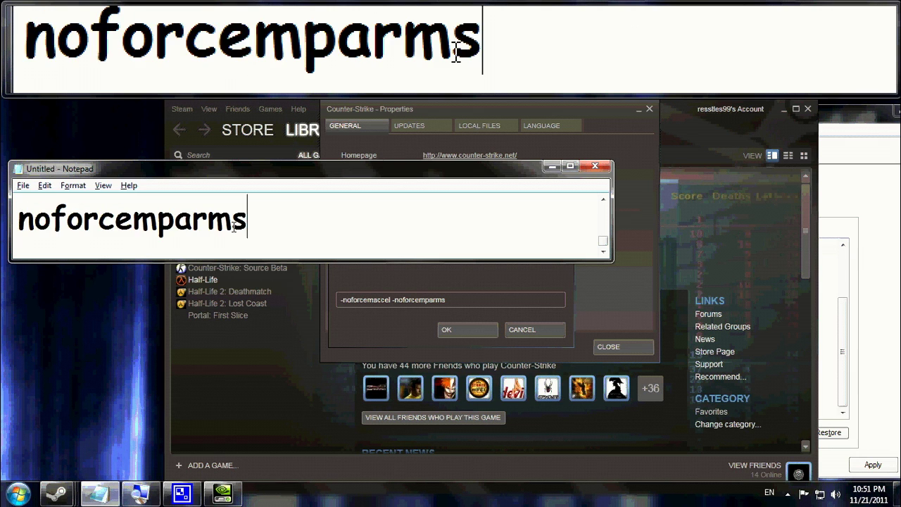
Remove "CRAZY!" in front of the pasted commands and make the Notepad line read "-noforcemaccel -noforcemparms".
{"action": "key", "text": "BackSpace"}
{"action": "double_click", "coordinate": [232, 220]}
{"action": "left_click", "coordinate": [385, 202]}
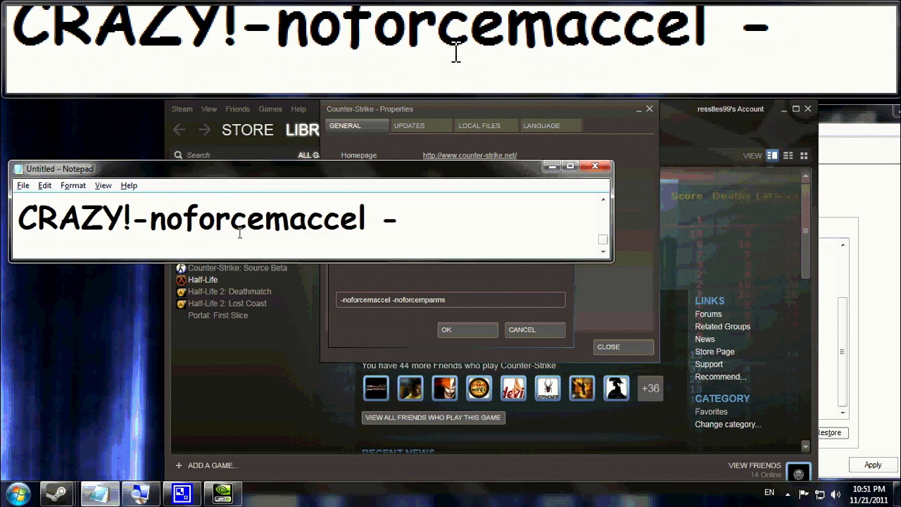
{"action": "left_click", "coordinate": [132, 222]}
{"action": "key", "text": "BackSpace"}
{"action": "key", "text": "BackSpace"}
{"action": "key", "text": "BackSpace"}
{"action": "key", "text": "BackSpace"}
{"action": "key", "text": "BackSpace"}
{"action": "key", "text": "BackSpace"}
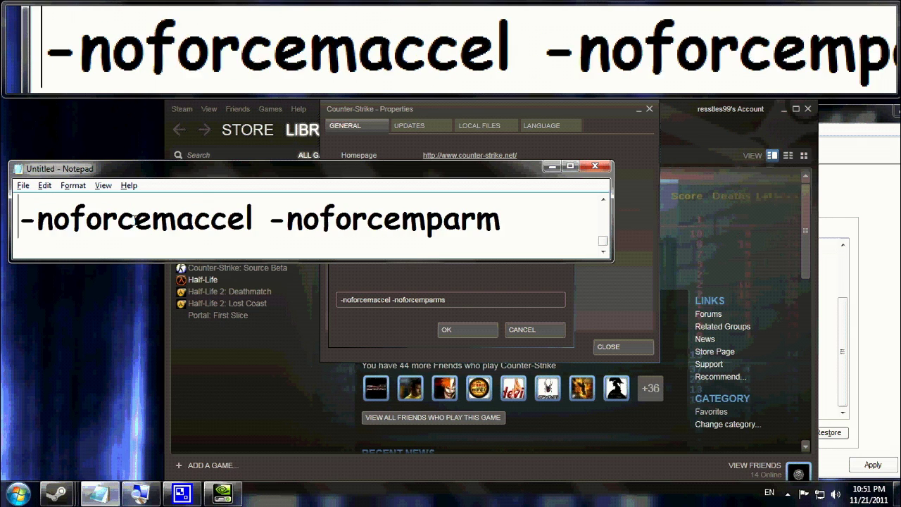
{"action": "left_click", "coordinate": [501, 221]}
{"action": "type", "text": "s"}
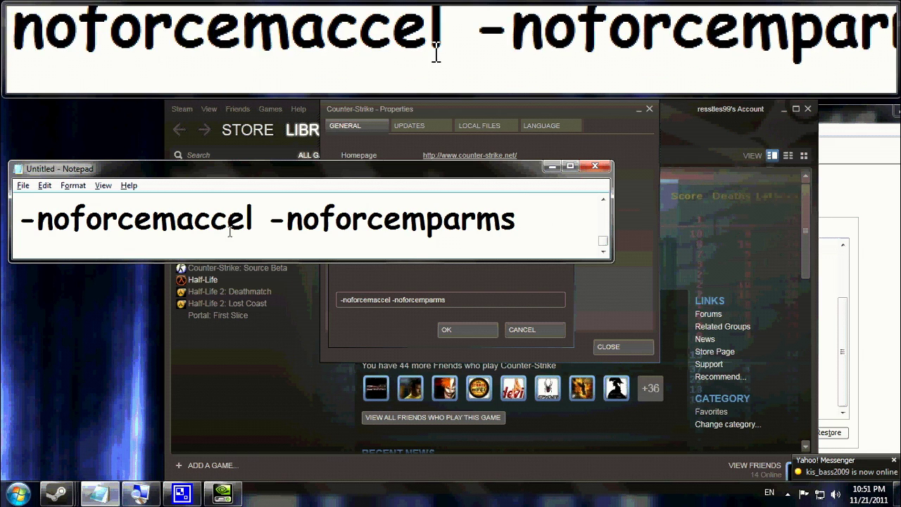
Highlight the gap between the two commands in Notepad and replace it with "SPACE HERE".
{"action": "double_click", "coordinate": [261, 219]}
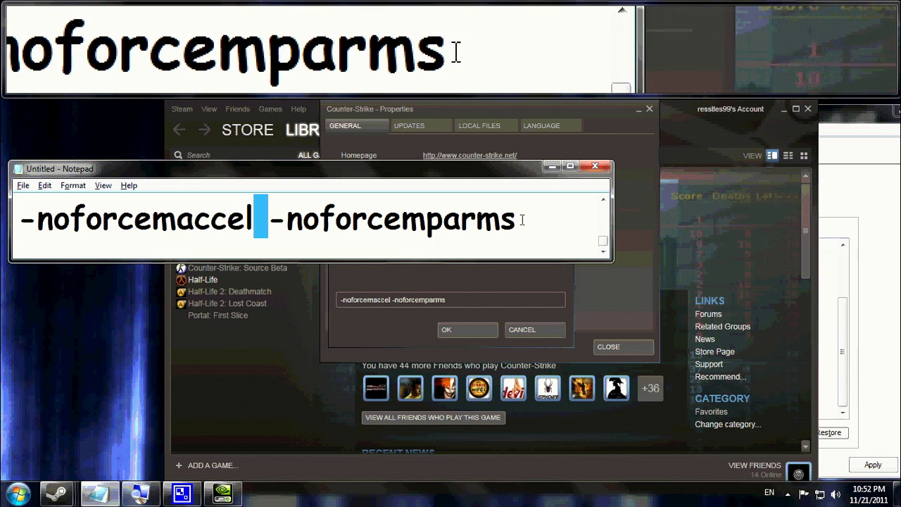
{"action": "type", "text": "S"}
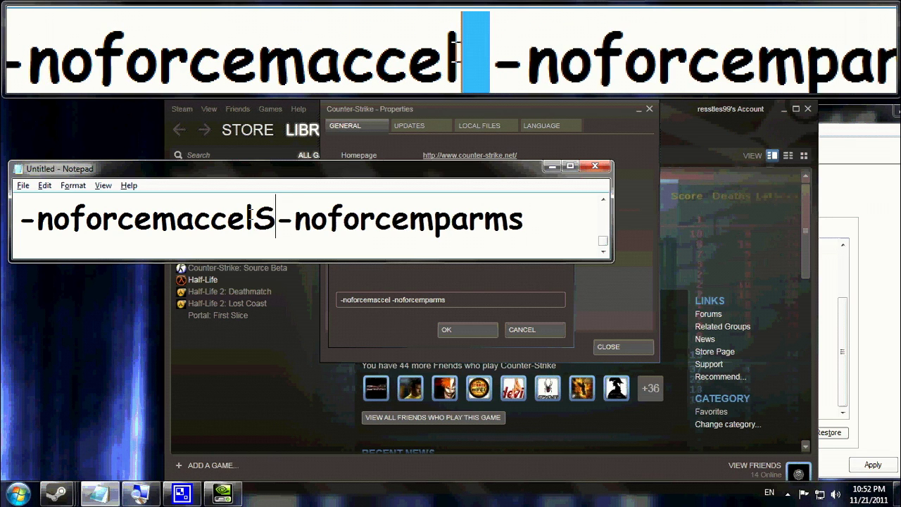
{"action": "type", "text": "PACE HERE"}
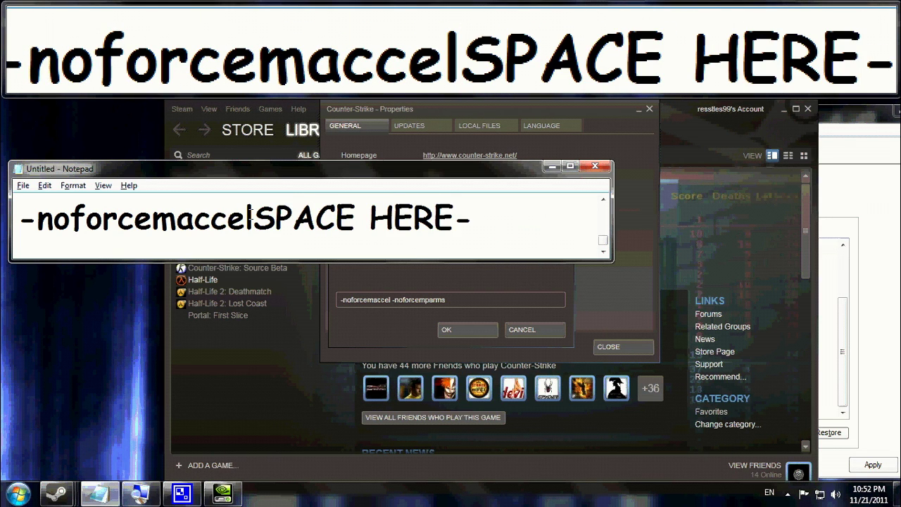
Remove "SPACE HERE" from between the two commands, leaving a single space.
{"action": "key", "text": "BackSpace"}
{"action": "key", "text": "BackSpace"}
{"action": "key", "text": "BackSpace"}
{"action": "key", "text": "BackSpace"}
{"action": "key", "text": "BackSpace"}
{"action": "key", "text": "BackSpace"}
{"action": "key", "text": "BackSpace"}
{"action": "key", "text": "BackSpace"}
{"action": "key", "text": "BackSpace"}
{"action": "key", "text": "BackSpace"}
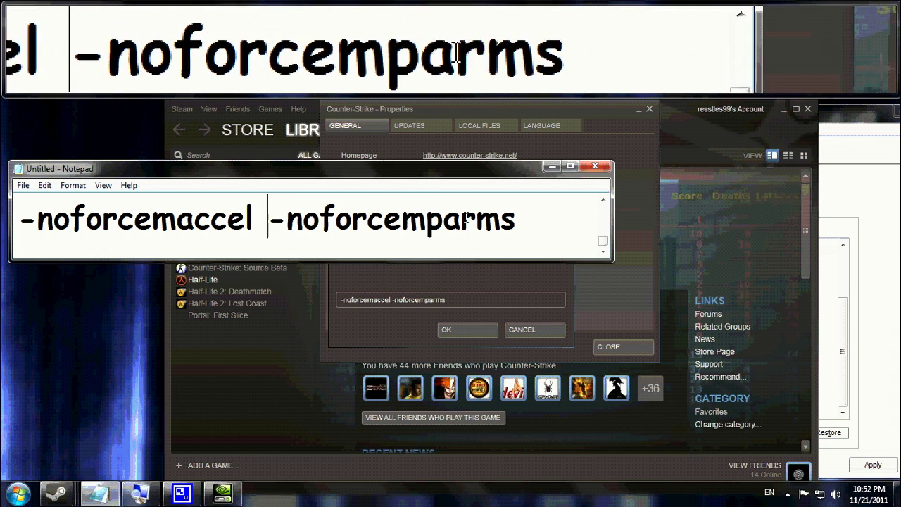
Replace the Notepad text with "And if you want a CFG with cool stuff and".
{"action": "key", "text": "ctrl+a"}
{"action": "key", "text": "Delete"}
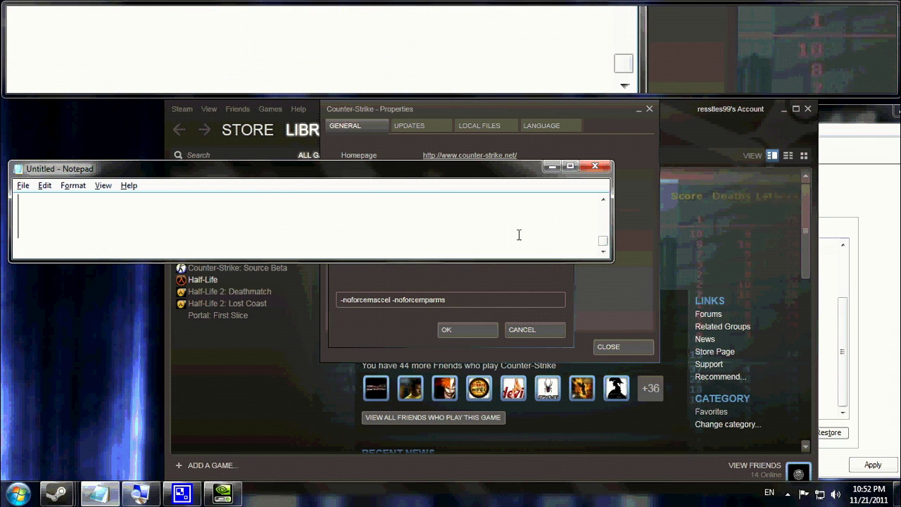
{"action": "type", "text": "And if you"}
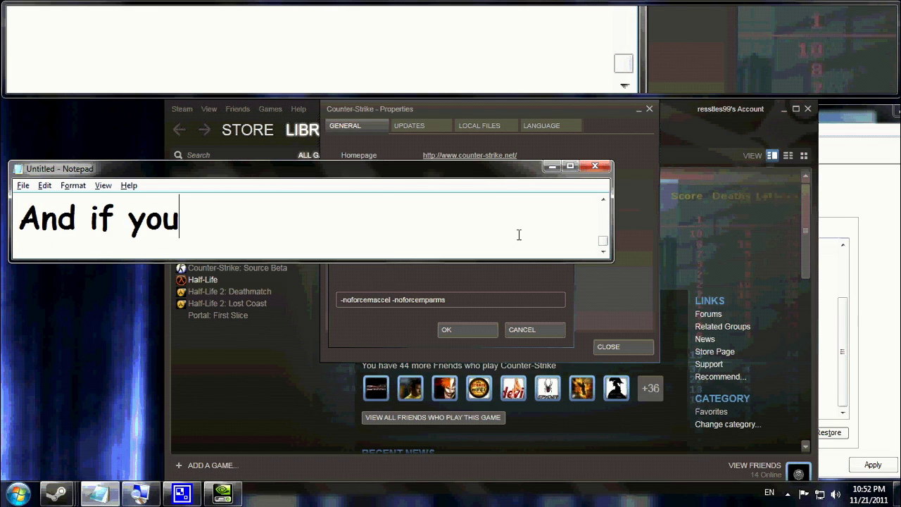
{"action": "type", "text": " want a "}
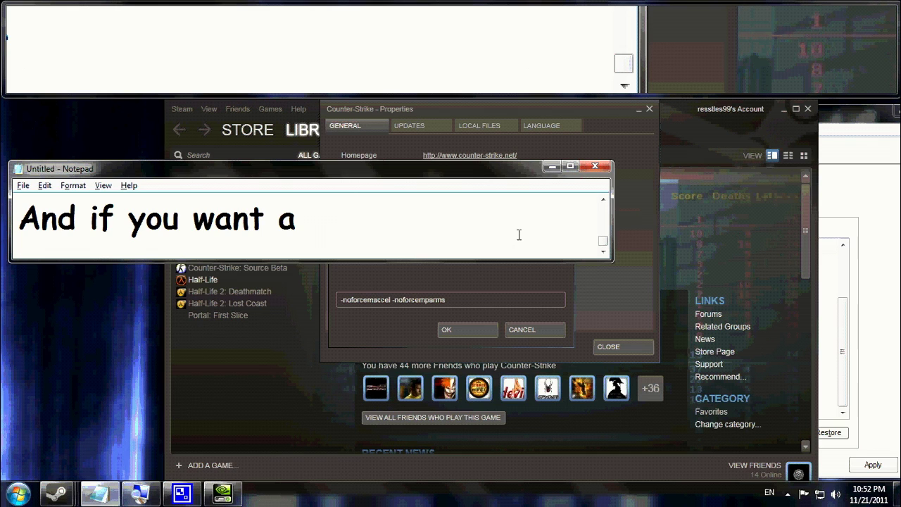
{"action": "type", "text": "CFG with "}
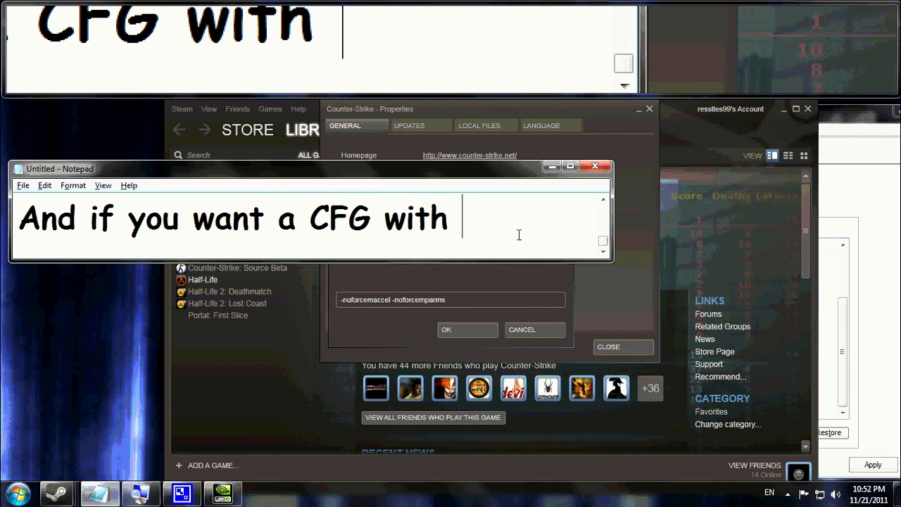
{"action": "type", "text": "cool st"}
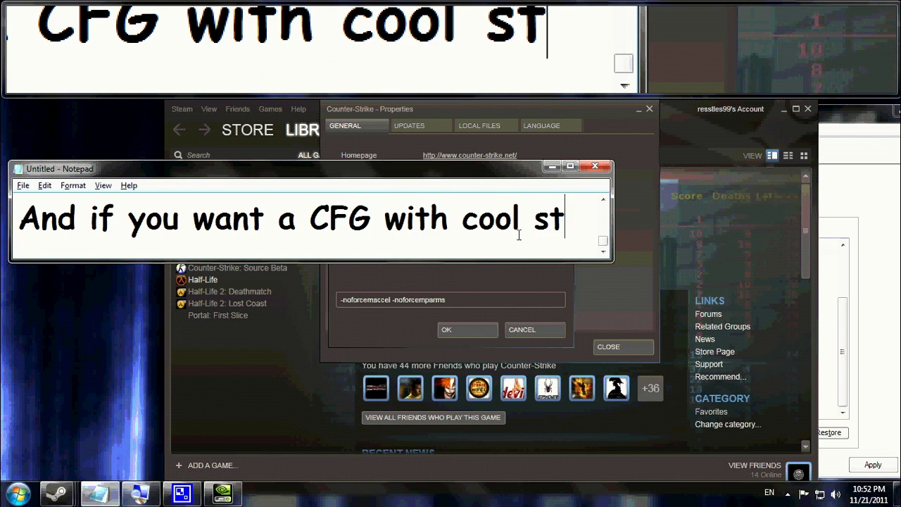
{"action": "type", "text": "uff and"}
Continue the Notepad sentence with "not will all that bag of shit that usualy people use with".
{"action": "type", "text": " not with"}
{"action": "key", "text": "BackSpace"}
{"action": "key", "text": "BackSpace"}
{"action": "type", "text": "l"}
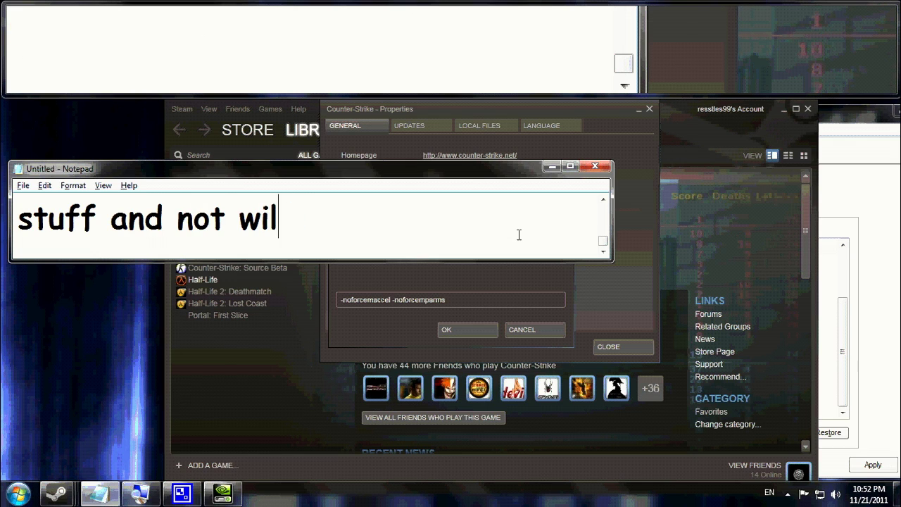
{"action": "type", "text": "l all that bag "}
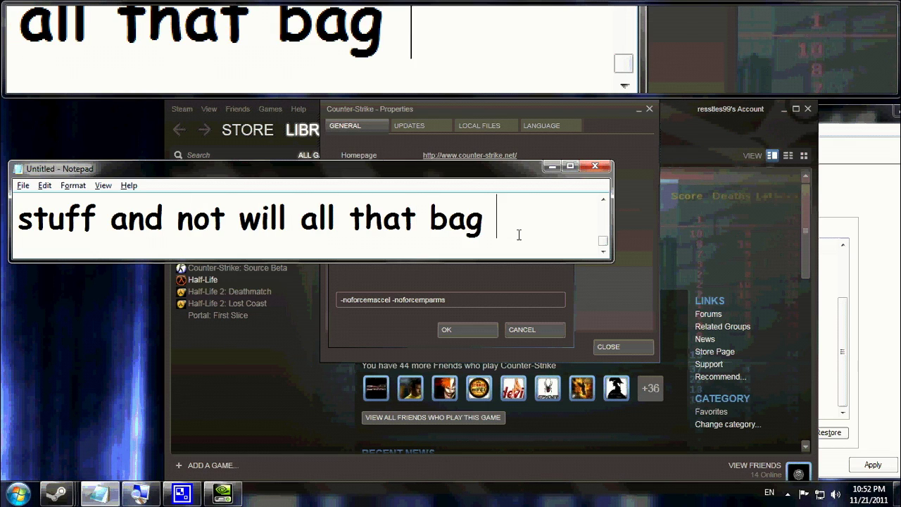
{"action": "type", "text": "of shit"}
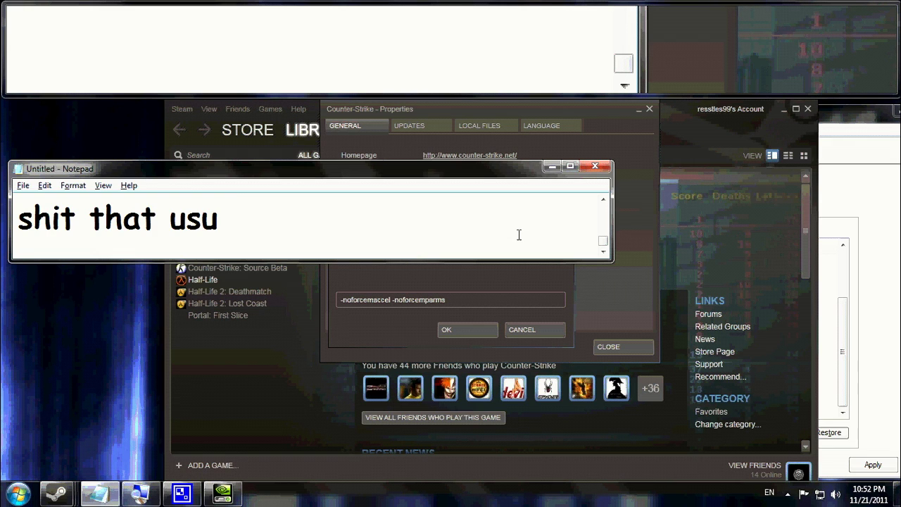
{"action": "type", "text": "that usualy people"}
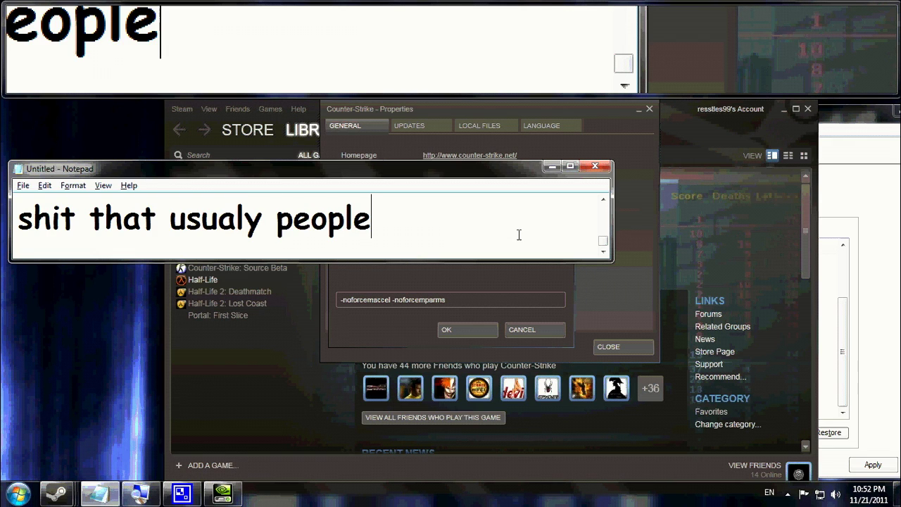
{"action": "type", "text": " use with "}
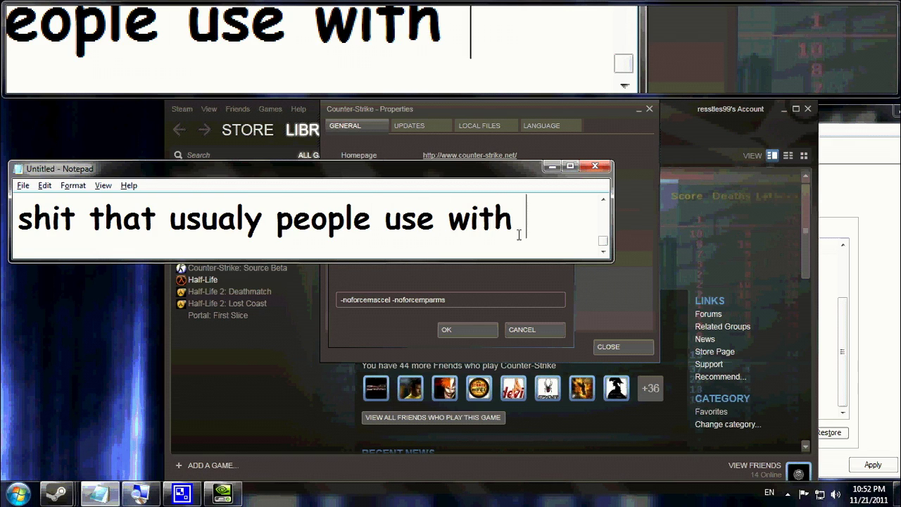
Add the words "alias"-es and bhop scripts, with alias in quotation marks, to the Notepad sentence.
{"action": "type", "text": "A"}
{"action": "key", "text": "BackSpace"}
{"action": "type", "text": "\"aliase"}
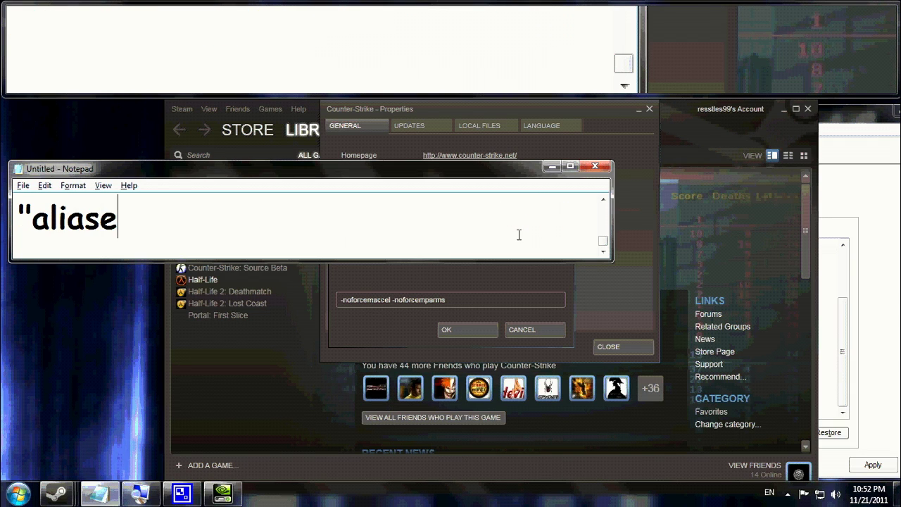
{"action": "key", "text": "BackSpace"}
{"action": "type", "text": "\"-"}
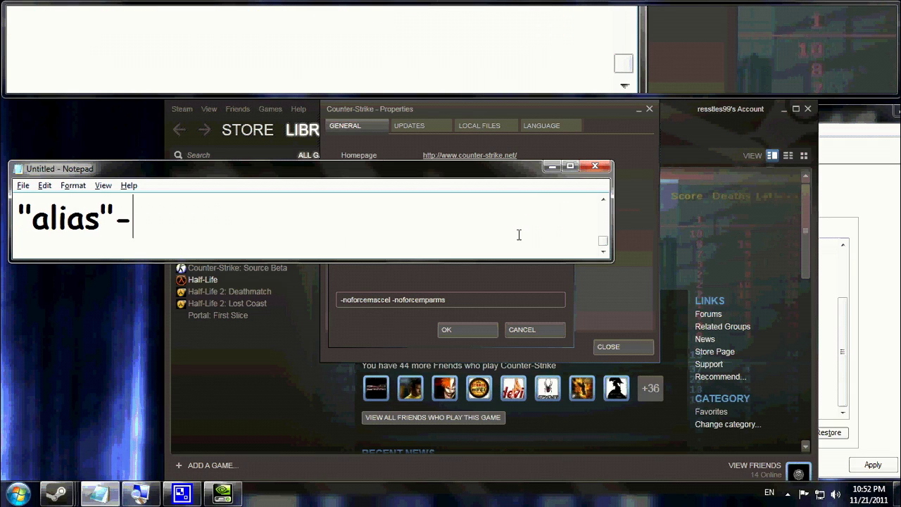
{"action": "type", "text": "es and "}
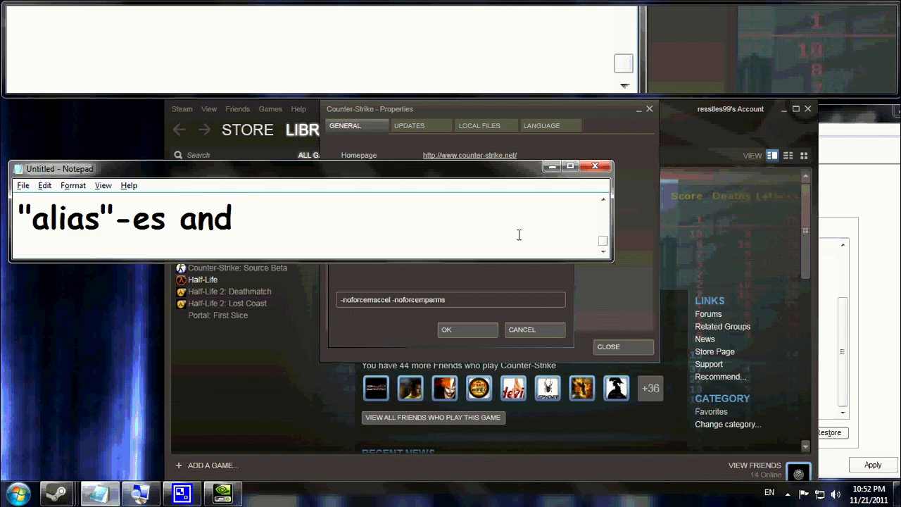
{"action": "type", "text": "bhop"}
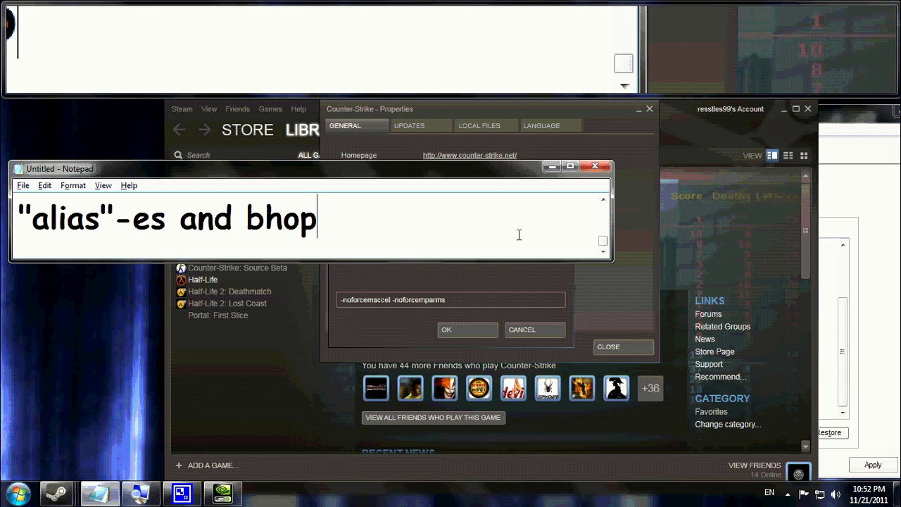
{"action": "type", "text": "' sco"}
{"action": "key", "text": "BackSpace"}
{"action": "type", "text": "ip"}
{"action": "key", "text": "BackSpace"}
{"action": "key", "text": "BackSpace"}
{"action": "type", "text": "ripts"}
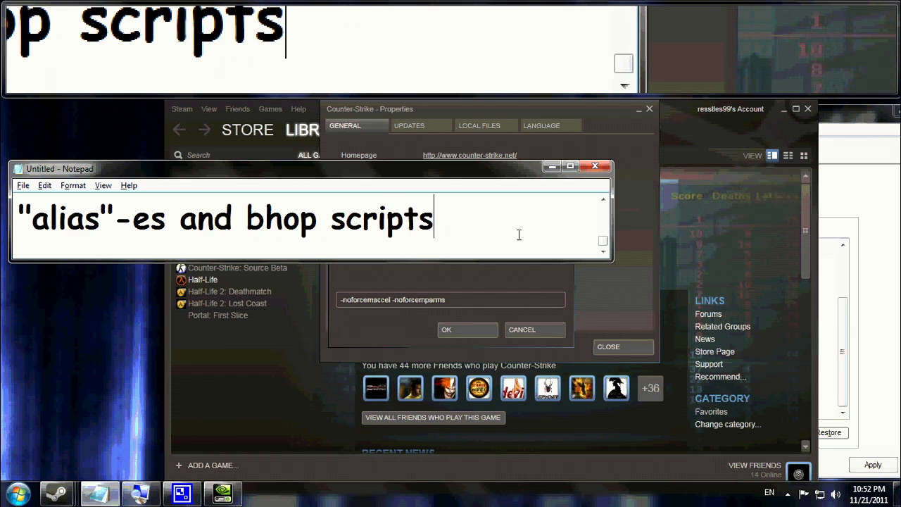
Finish the Notepad sentence with "and other scripts. Just follow the LINK in the description!".
{"action": "type", "text": " and ot"}
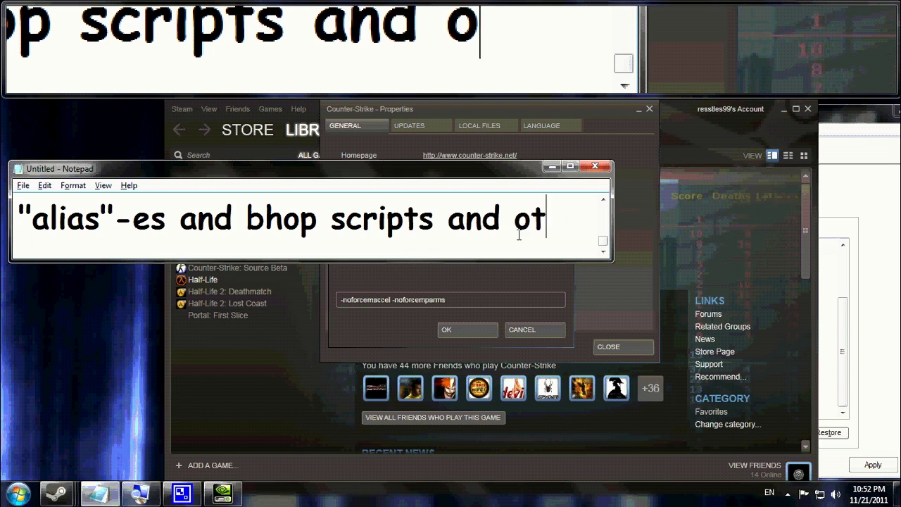
{"action": "type", "text": "her scripts. Just follo"}
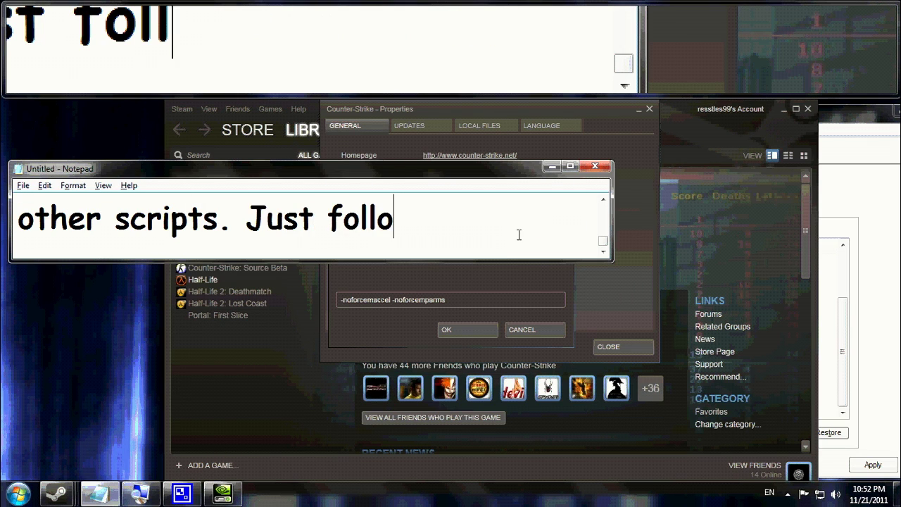
{"action": "type", "text": "w the LINK"}
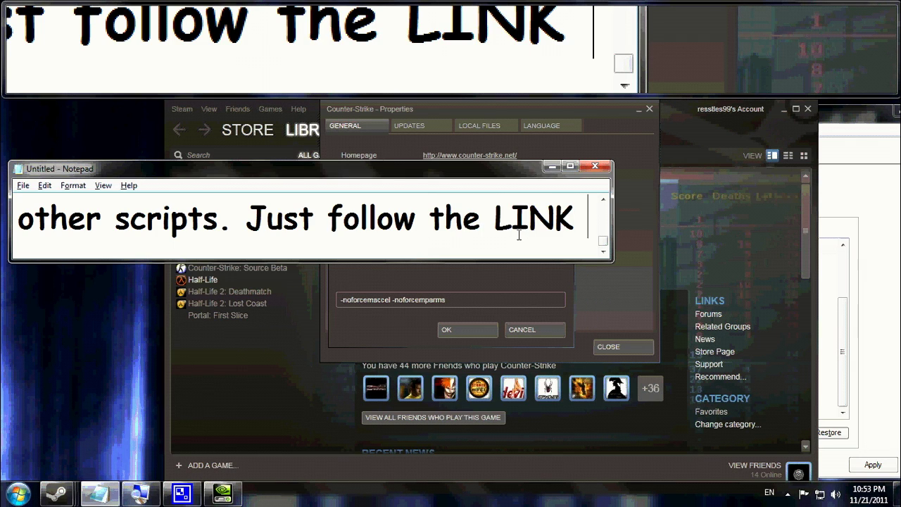
{"action": "key", "text": "Return"}
{"action": "type", "text": "in "}
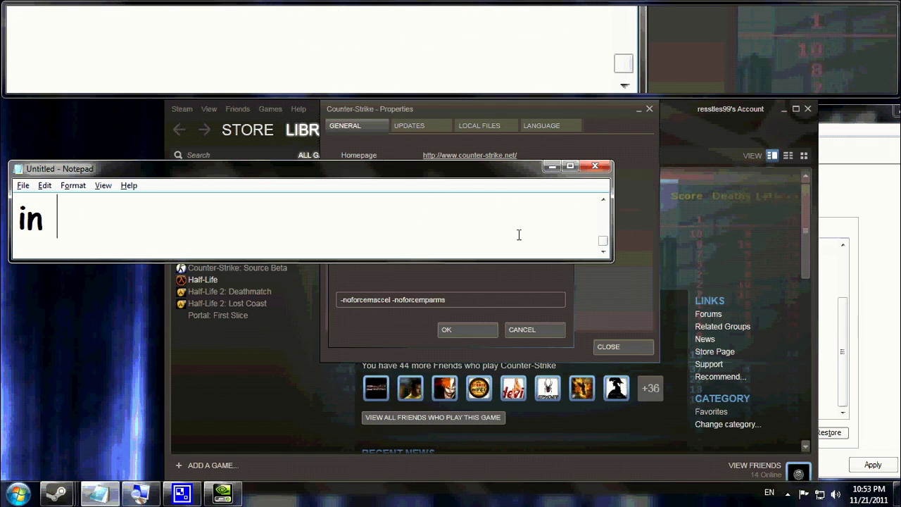
{"action": "type", "text": "the descript"}
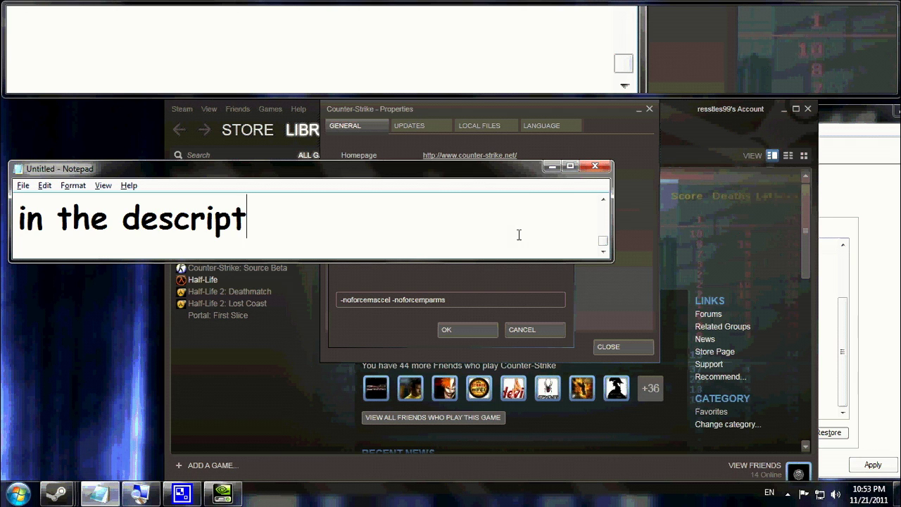
{"action": "type", "text": "ion!"}
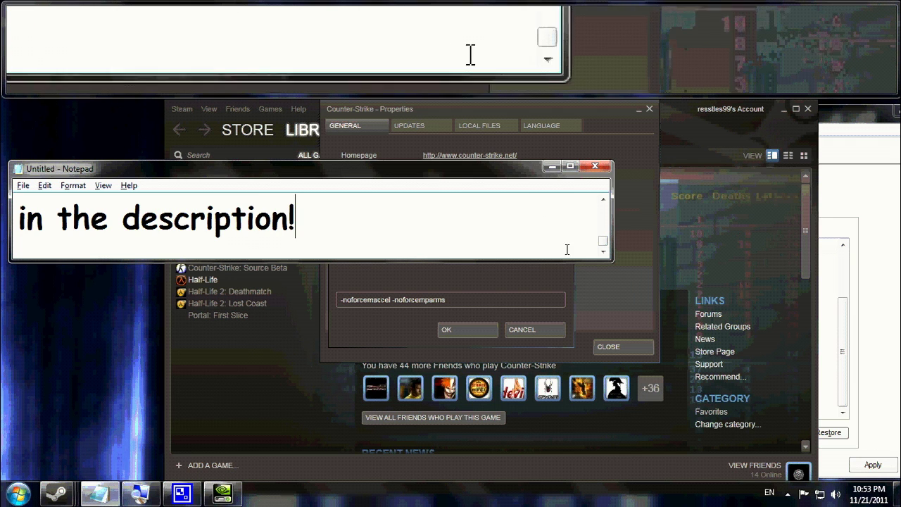
Enlarge the Notepad window and add the line "So thank you for watching this video:D" at the end of the text.
{"action": "left_click_drag", "start_coordinate": [611, 260], "coordinate": [642, 506]}
{"action": "mouse_move", "coordinate": [19, 246]}
{"action": "left_mouse_down"}
{"action": "mouse_move", "coordinate": [134, 247]}
{"action": "mouse_move", "coordinate": [527, 357]}
{"action": "mouse_move", "coordinate": [547, 381]}
{"action": "mouse_move", "coordinate": [551, 426]}
{"action": "mouse_move", "coordinate": [116, 290]}
{"action": "mouse_move", "coordinate": [28, 251]}
{"action": "left_mouse_up"}
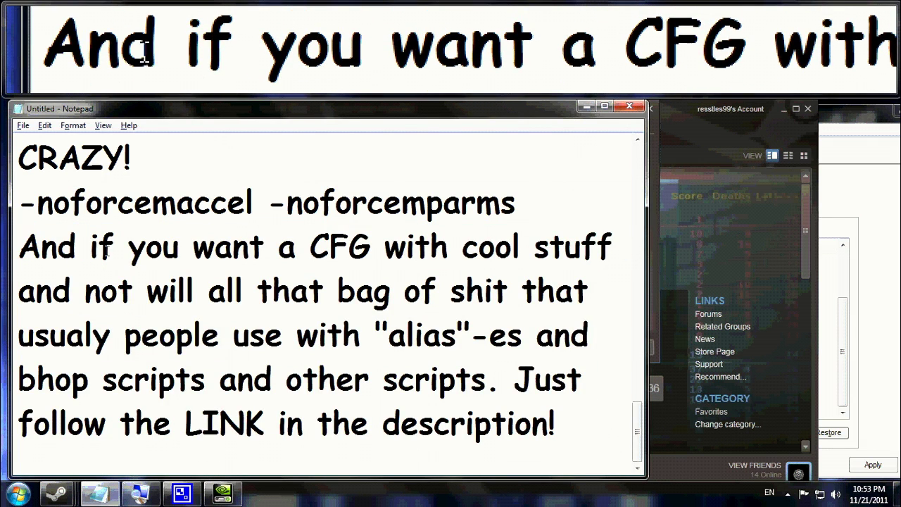
{"action": "left_click", "coordinate": [564, 424]}
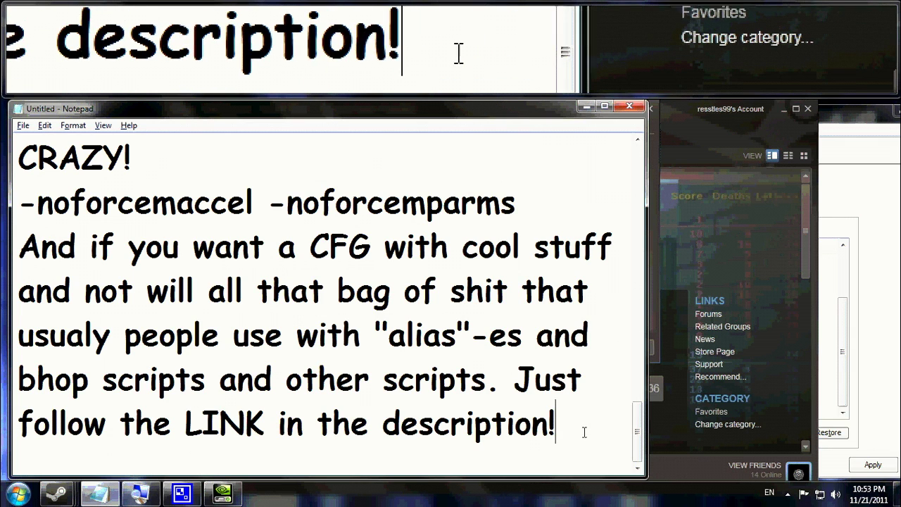
{"action": "key", "text": "Return"}
{"action": "type", "text": "So"}
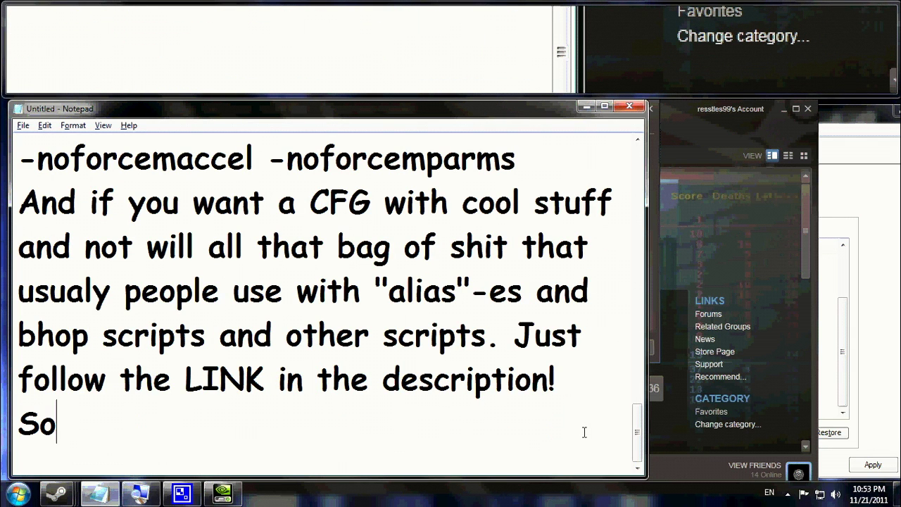
{"action": "type", "text": " thank you for"}
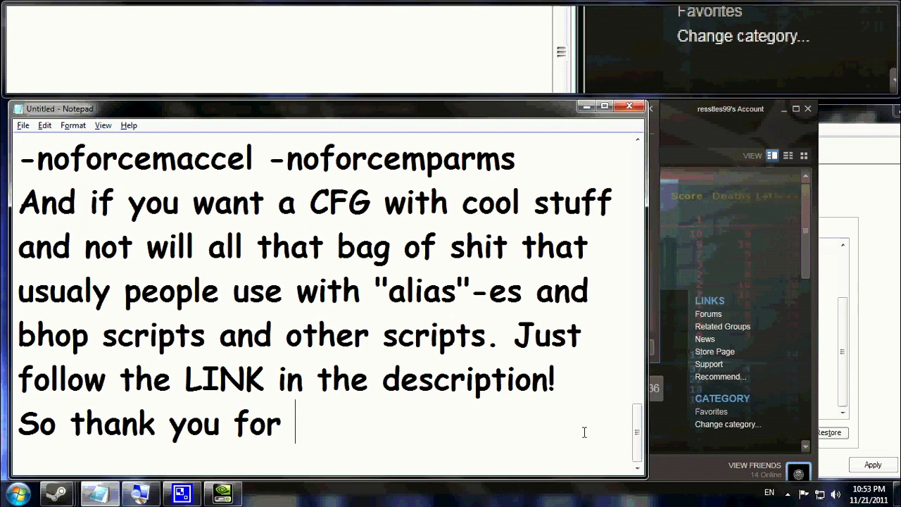
{"action": "type", "text": " watching this"}
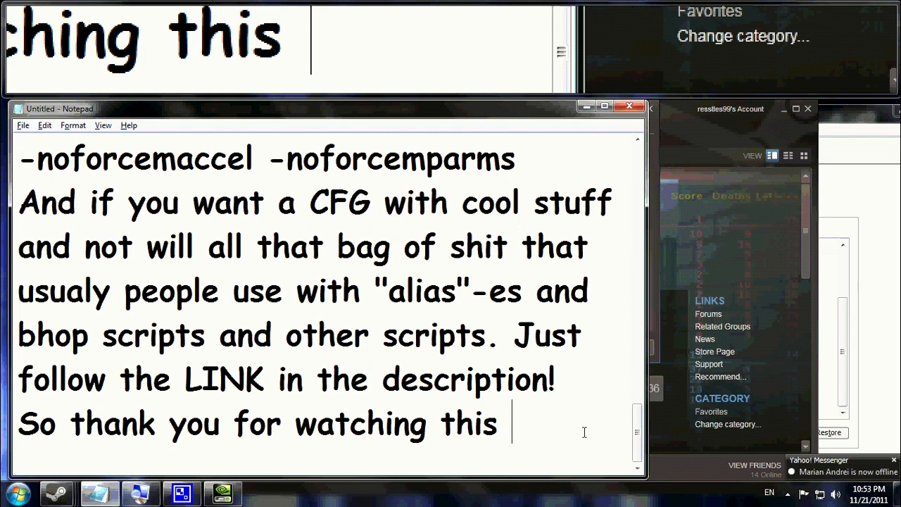
{"action": "type", "text": " video:D"}
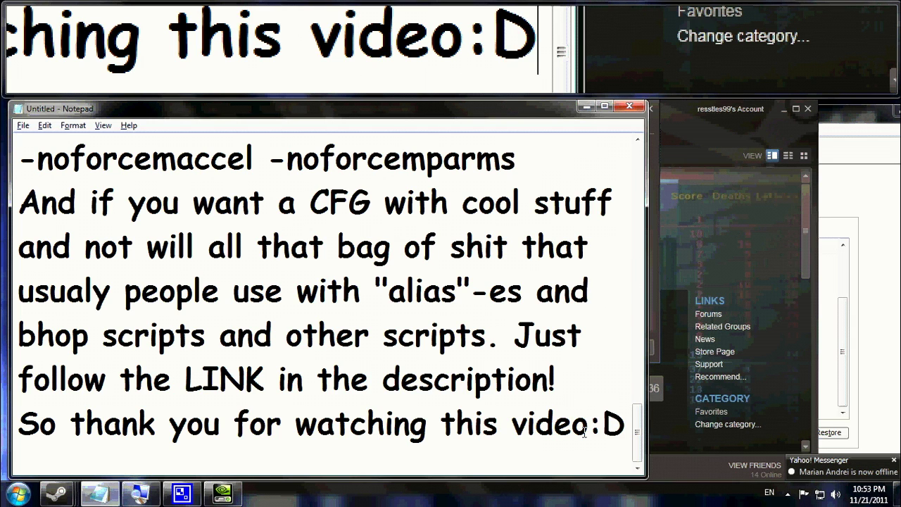
Add a new line reading "It's my first one, so don't blame.".
{"action": "key", "text": "Return"}
{"action": "type", "text": "It's my fir"}
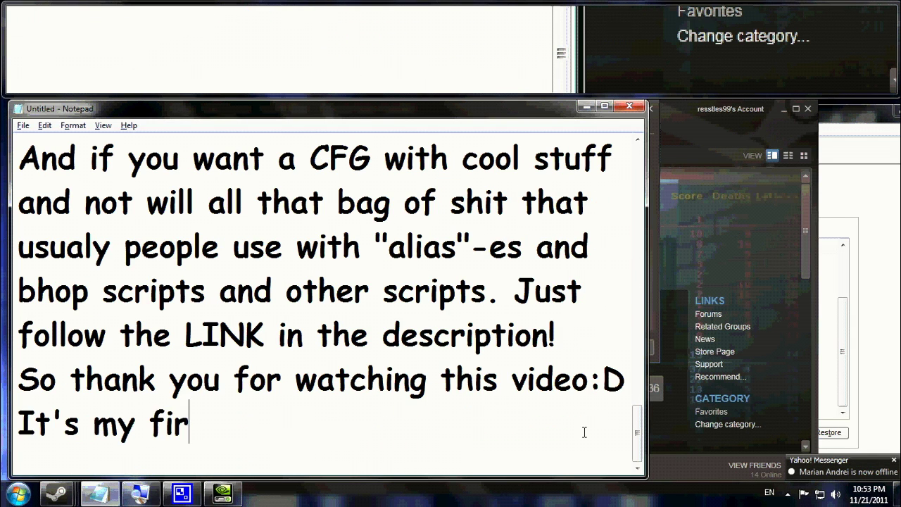
{"action": "type", "text": "st one, so d"}
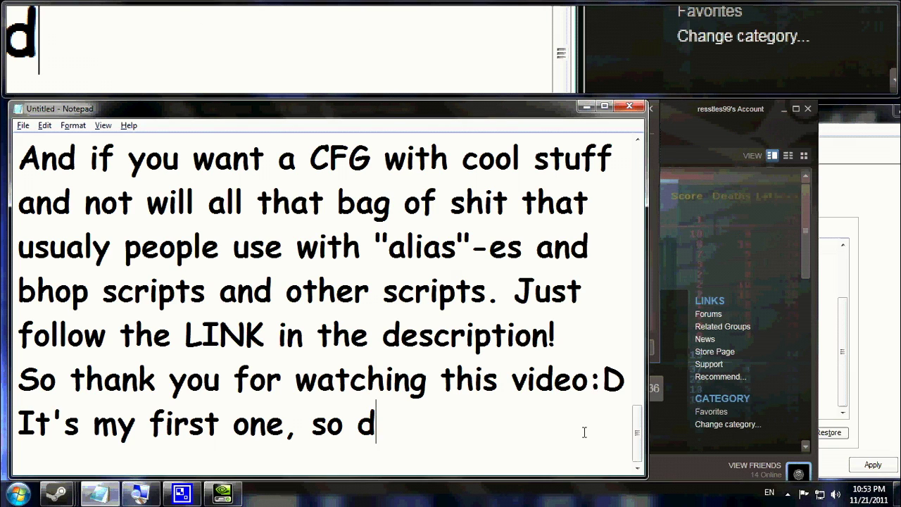
{"action": "type", "text": "on't blame."}
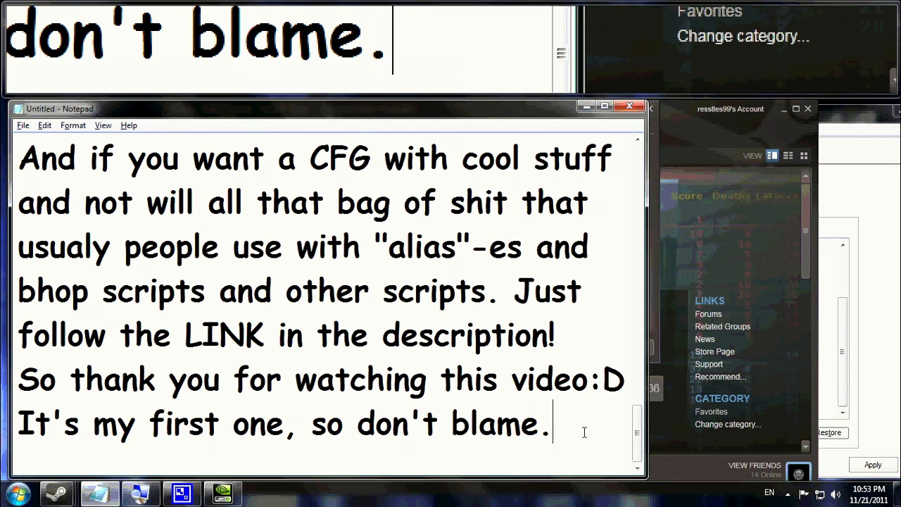
Start a new line with "If you have any question about anything, just".
{"action": "key", "text": "Return"}
{"action": "type", "text": "If"}
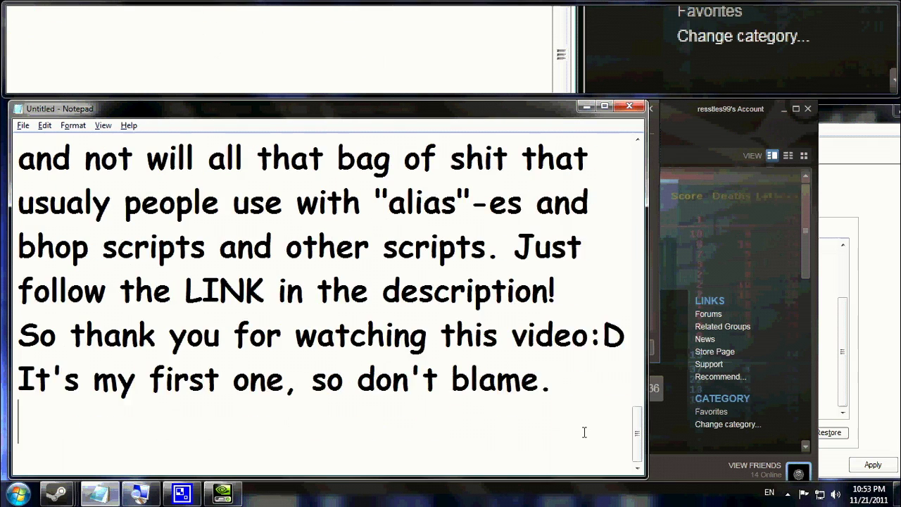
{"action": "type", "text": " you have a"}
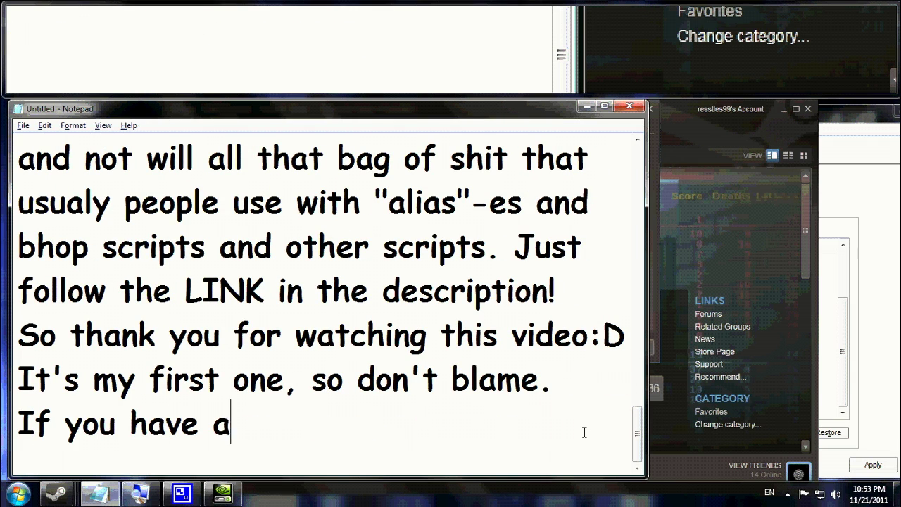
{"action": "type", "text": "ny question about "}
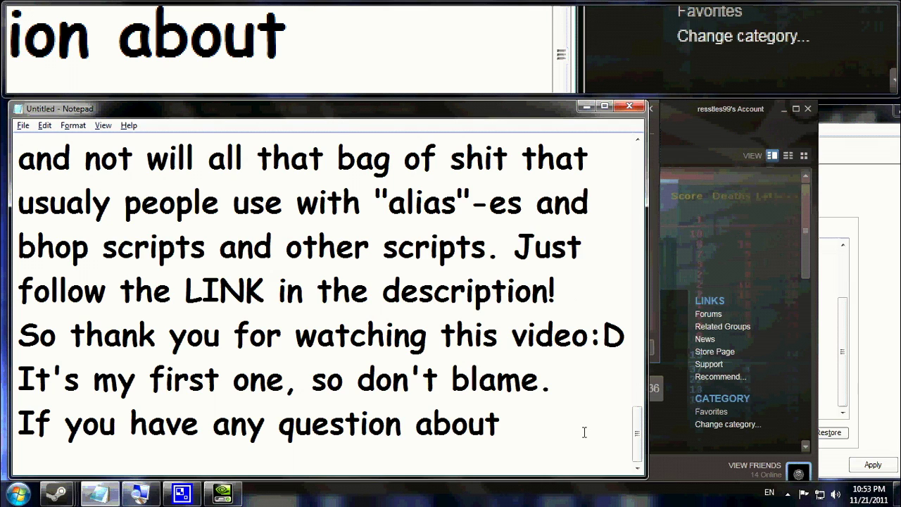
{"action": "type", "text": "anyth"}
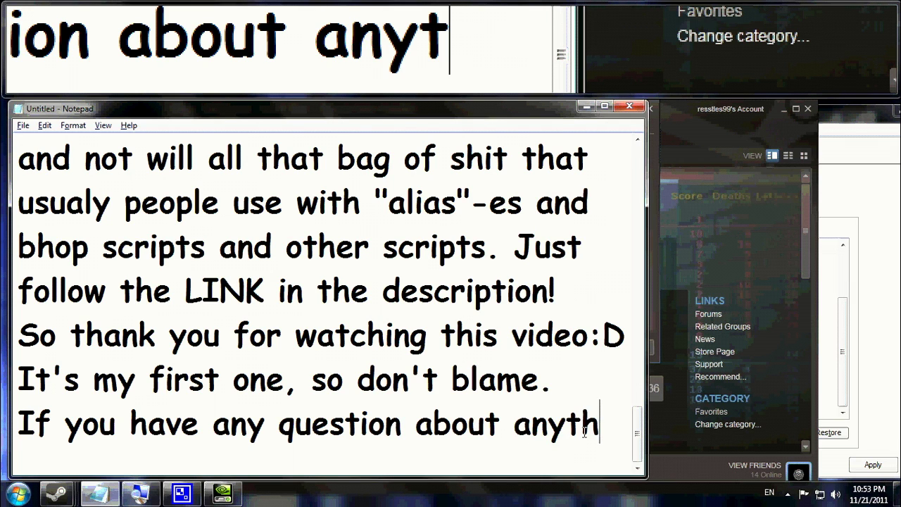
{"action": "type", "text": "ing, just "}
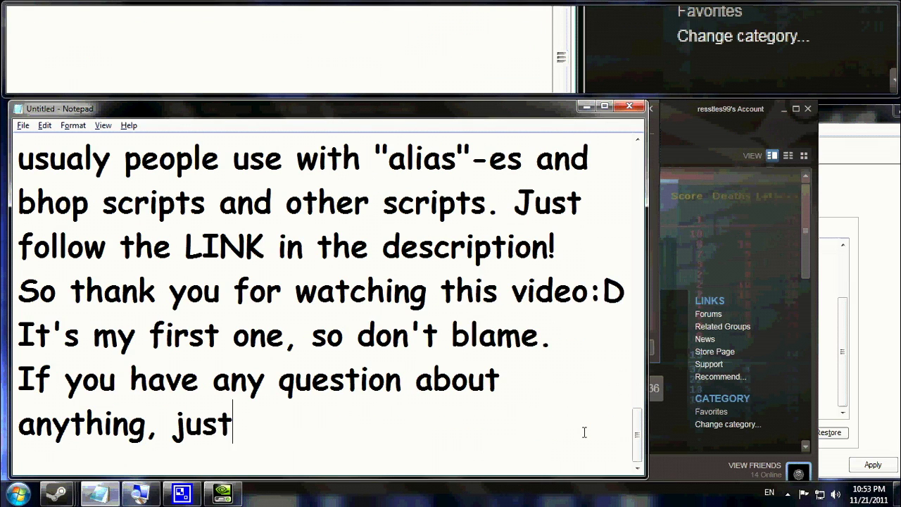
Complete the sentence with "leave it in the COMMENT SECTION:)" and write "Bye" on a new line.
{"action": "type", "text": "leave"}
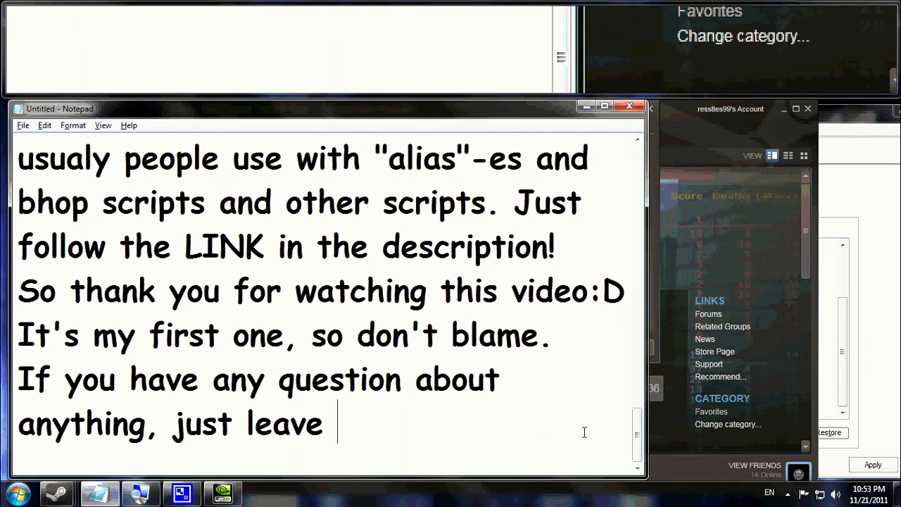
{"action": "type", "text": " it in the DESC"}
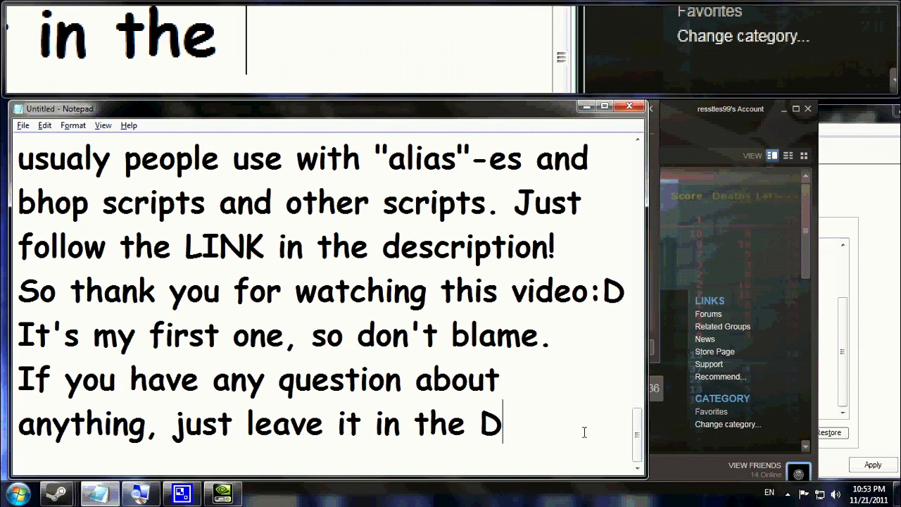
{"action": "key", "text": "BackSpace"}
{"action": "key", "text": "BackSpace"}
{"action": "key", "text": "BackSpace"}
{"action": "key", "text": "BackSpace"}
{"action": "type", "text": "COMM"}
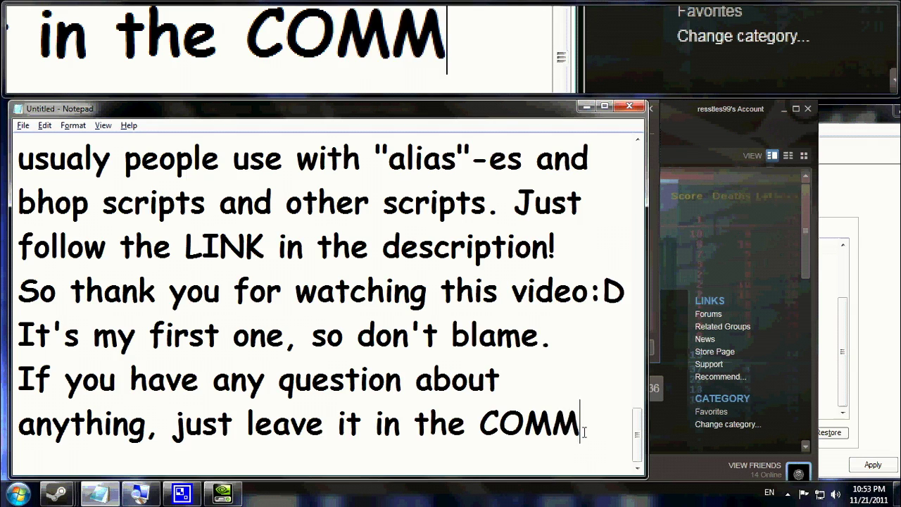
{"action": "type", "text": "ENT SECTION:"}
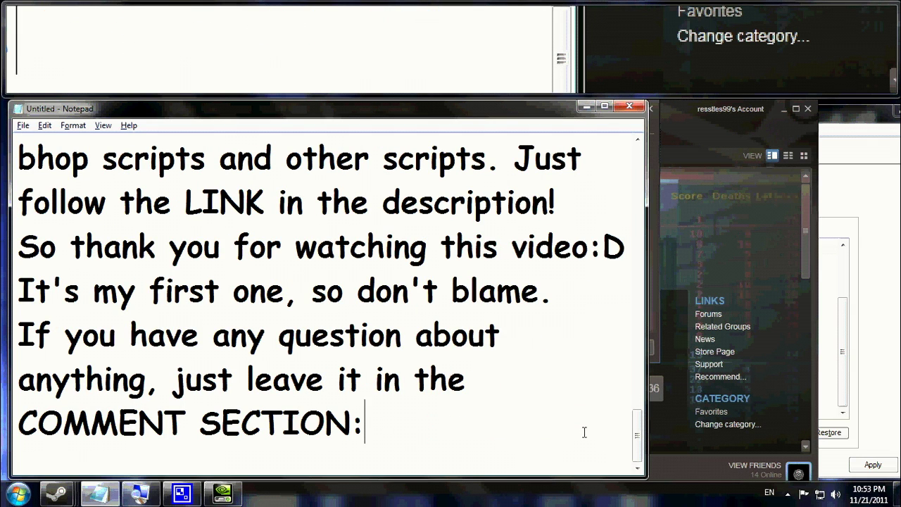
{"action": "type", "text": ")"}
{"action": "key", "text": "Return"}
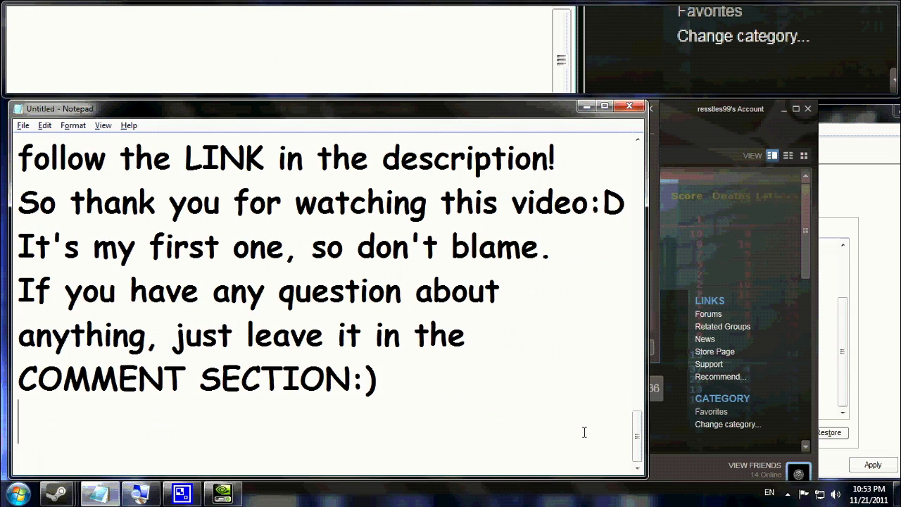
{"action": "type", "text": "Bye"}
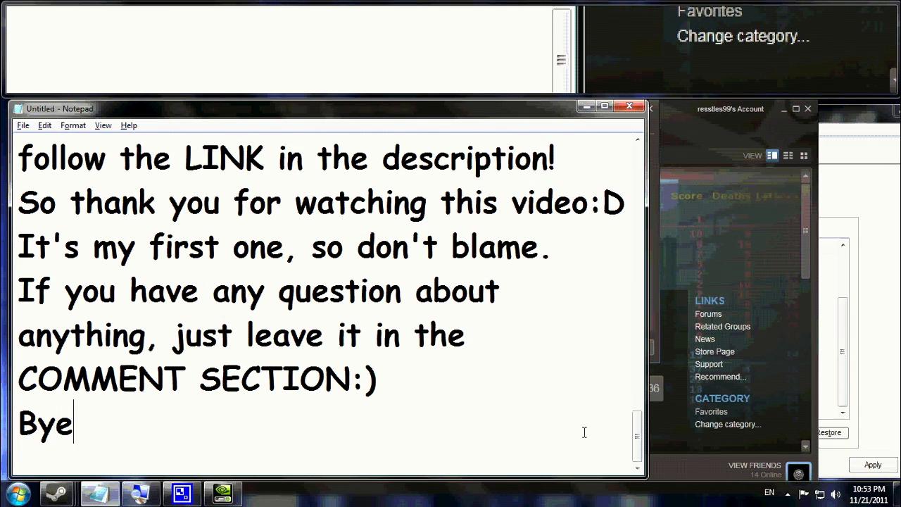